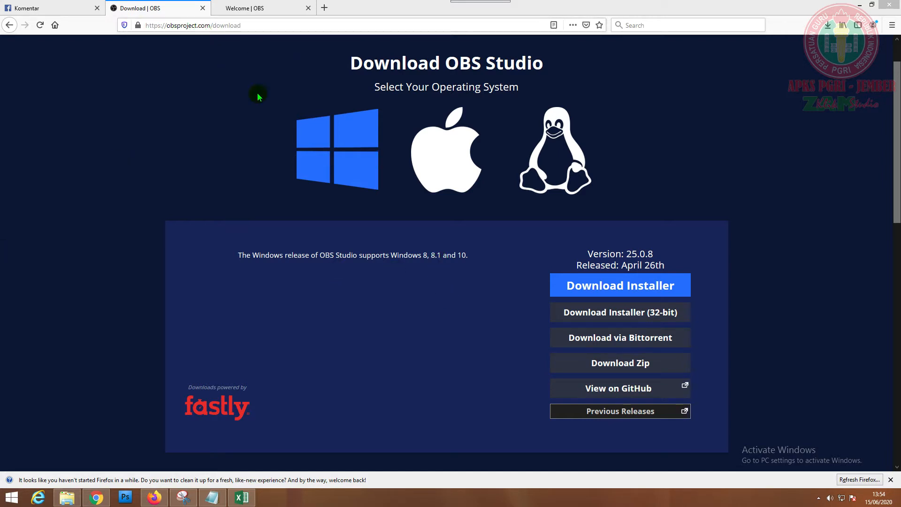
Return to the Google results and open the obsproject.com Windows download page for version 25.0.8
click(9, 24)
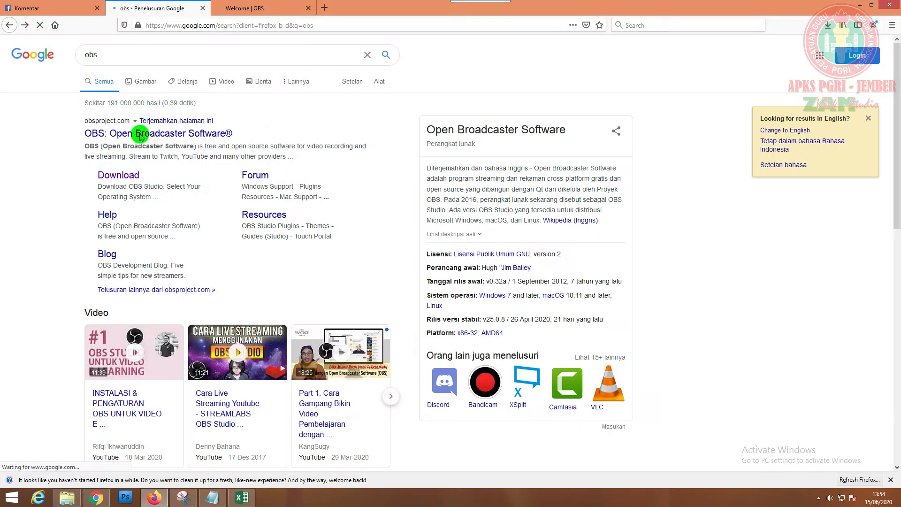
click(134, 179)
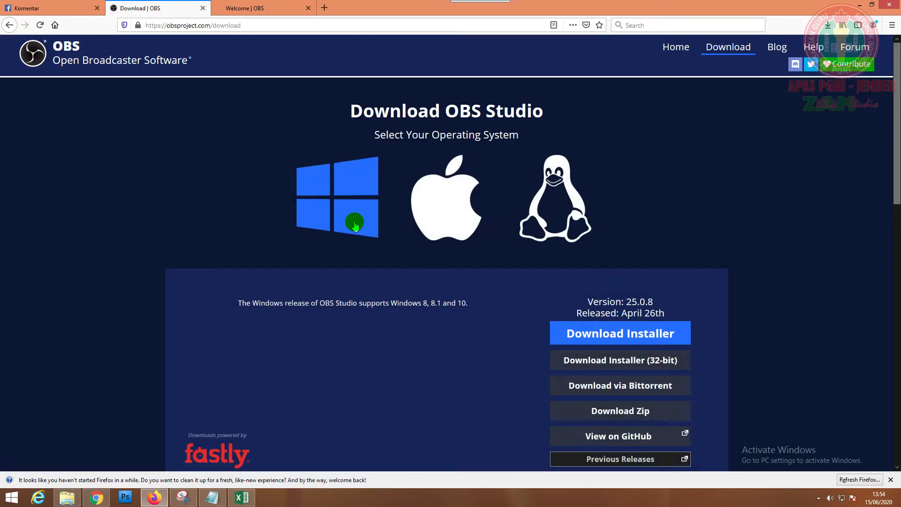
scroll(303, 118, down, 2)
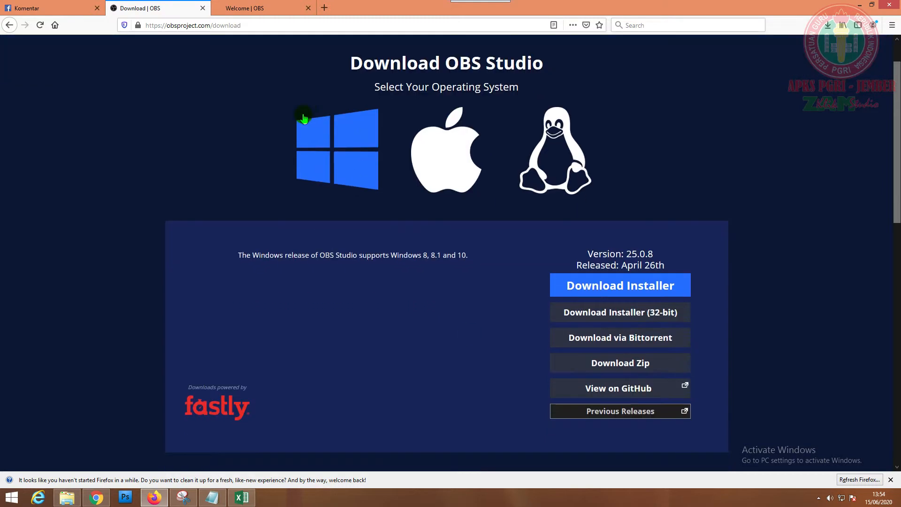
click(621, 292)
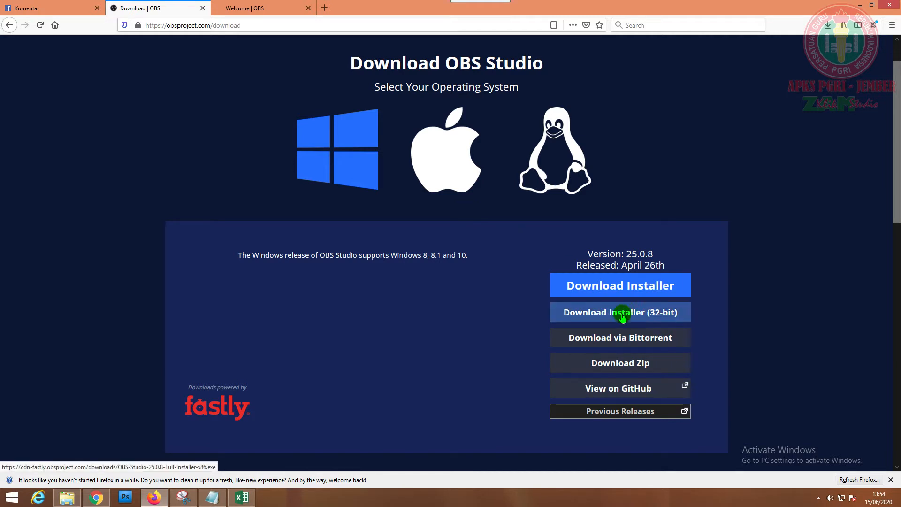
click(653, 314)
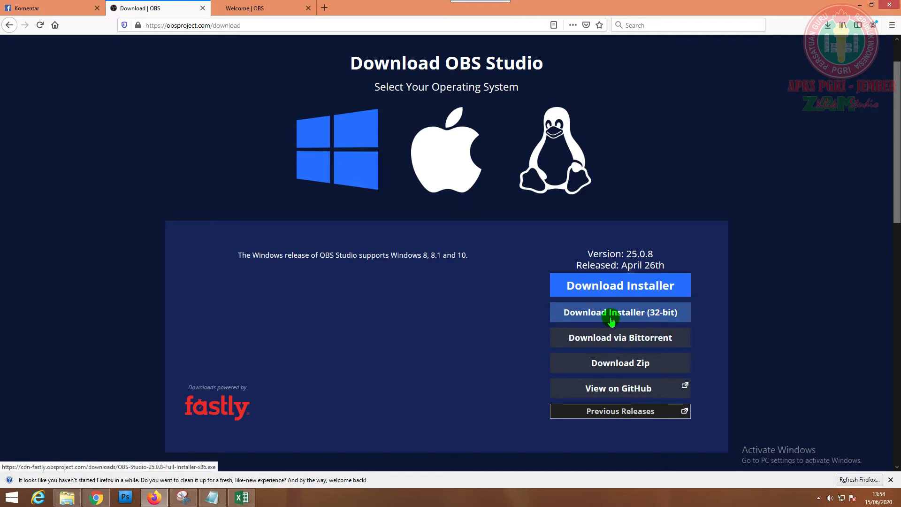
click(674, 322)
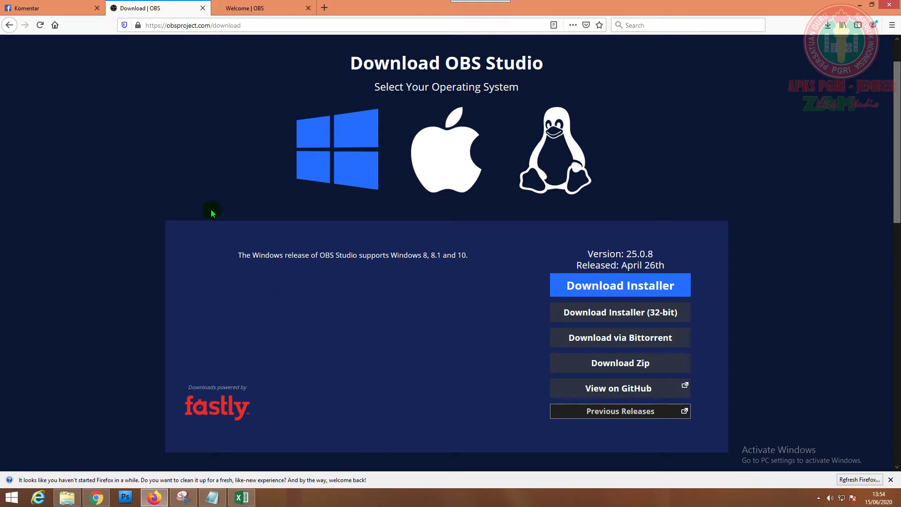
From the Start screen, search 'dx' to run the DirectX Diagnostic Tool (dxdiag)
click(10, 502)
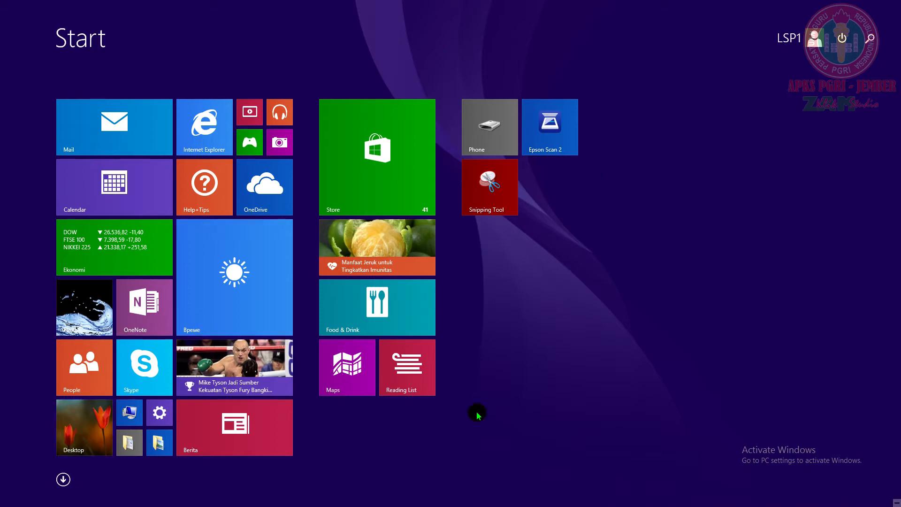
click(105, 441)
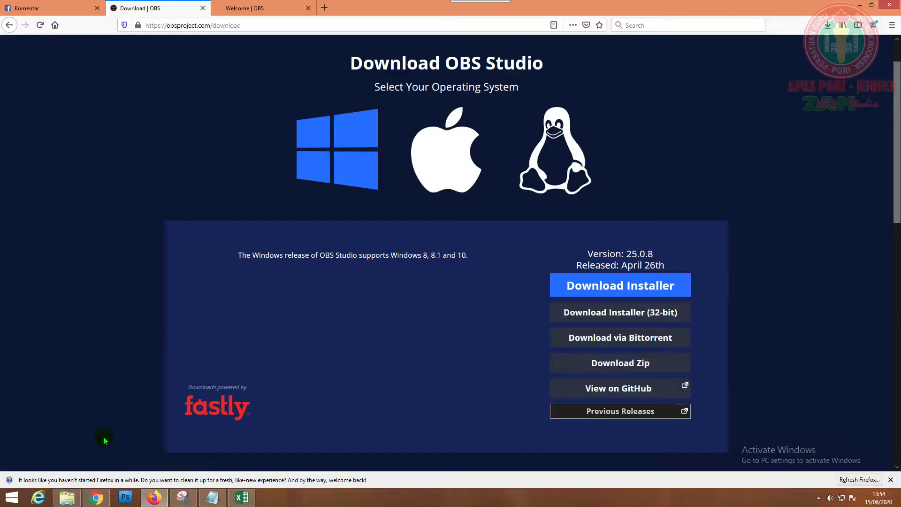
click(14, 498)
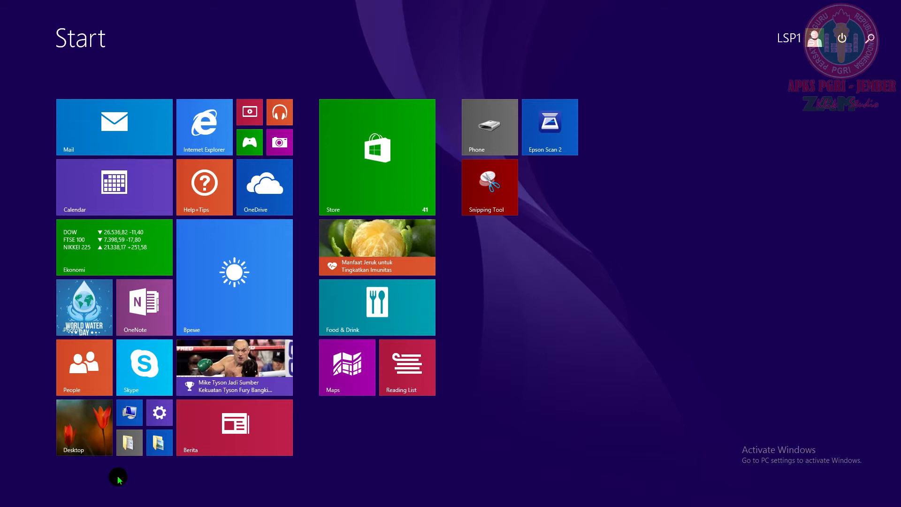
text(dx)
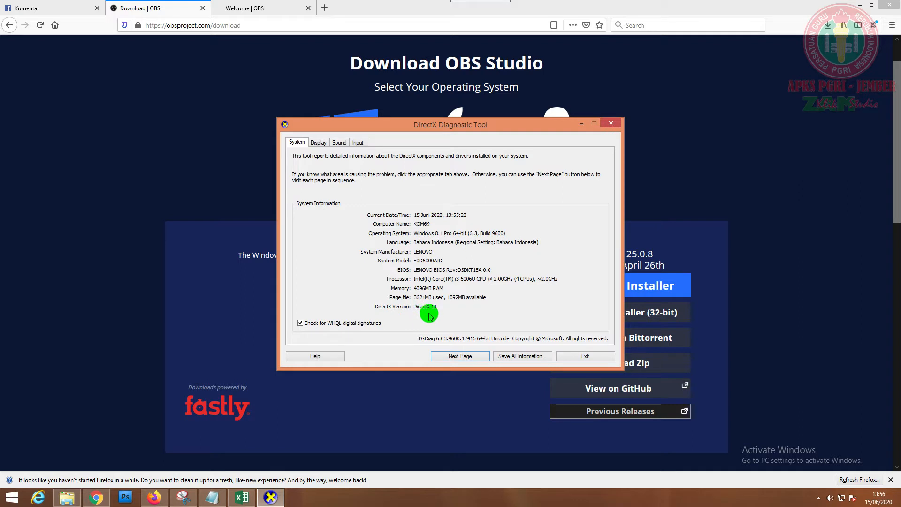
Review the Display, Sound and Input pages of dxdiag, then exit the tool
click(319, 142)
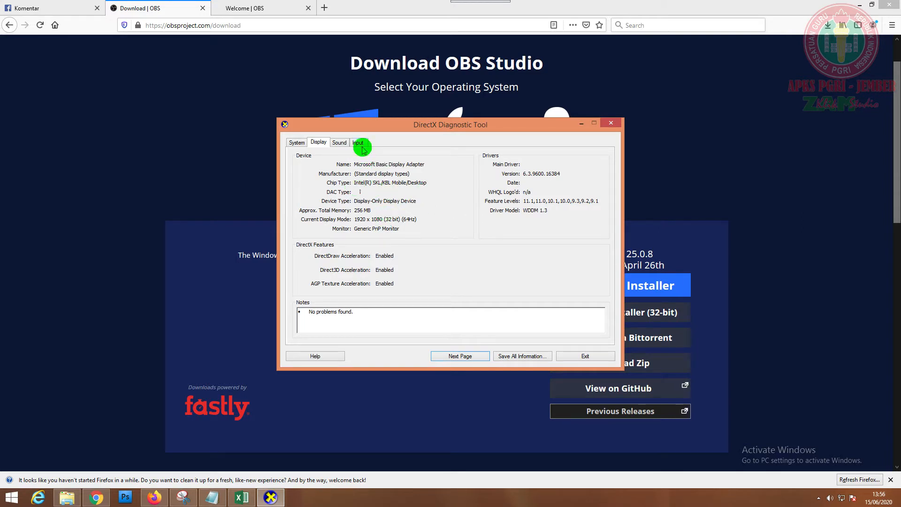
click(341, 143)
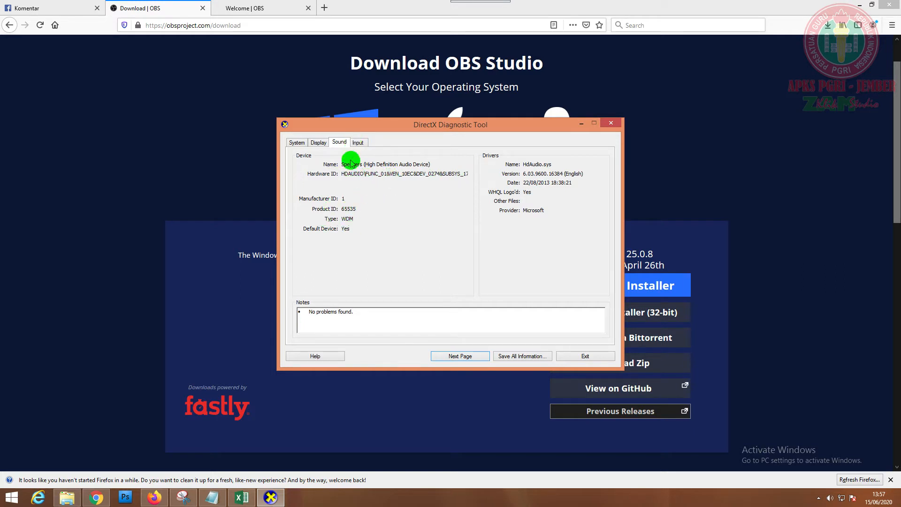
click(357, 142)
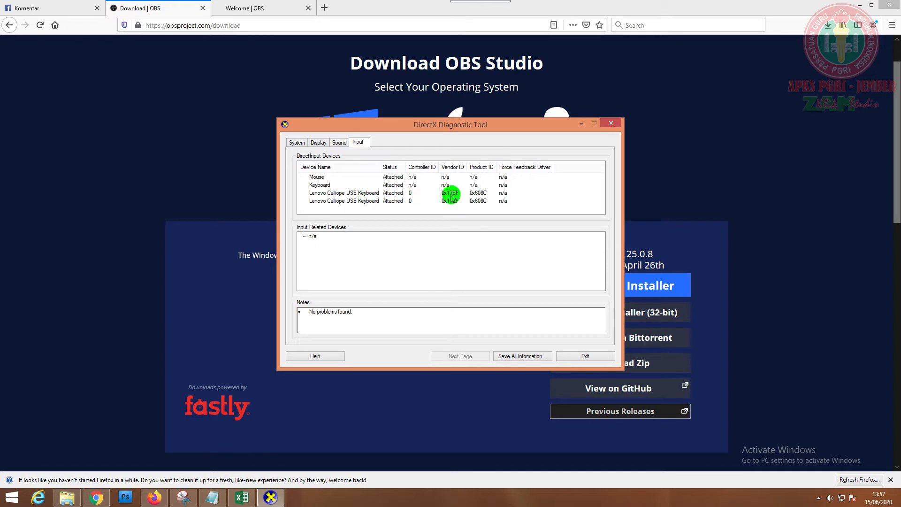
click(604, 358)
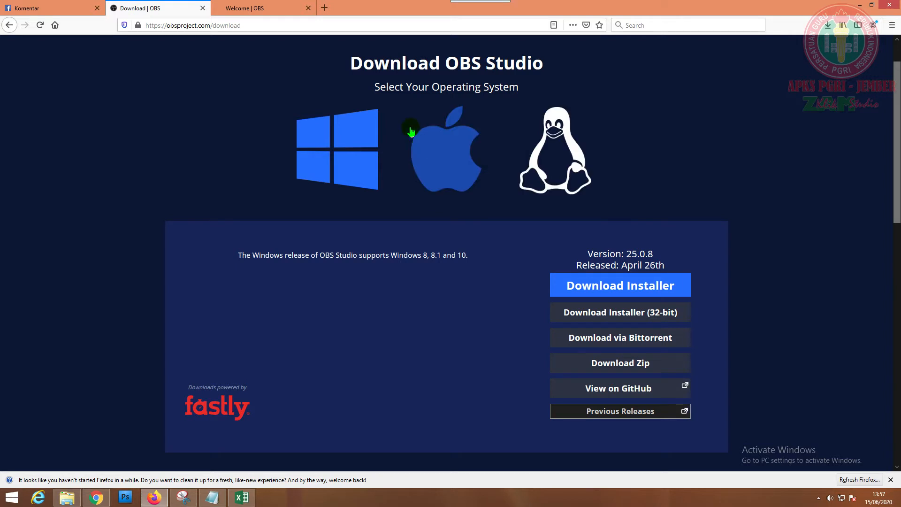
Download OBS-Studio-25.0.8-Full-Installer-x64.exe (70.1 MB), cancelling the setup it launches
click(620, 290)
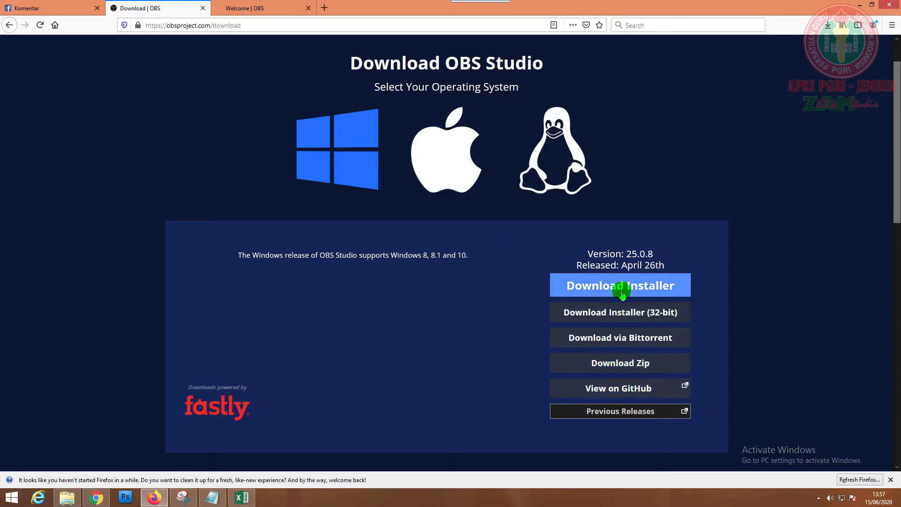
click(829, 25)
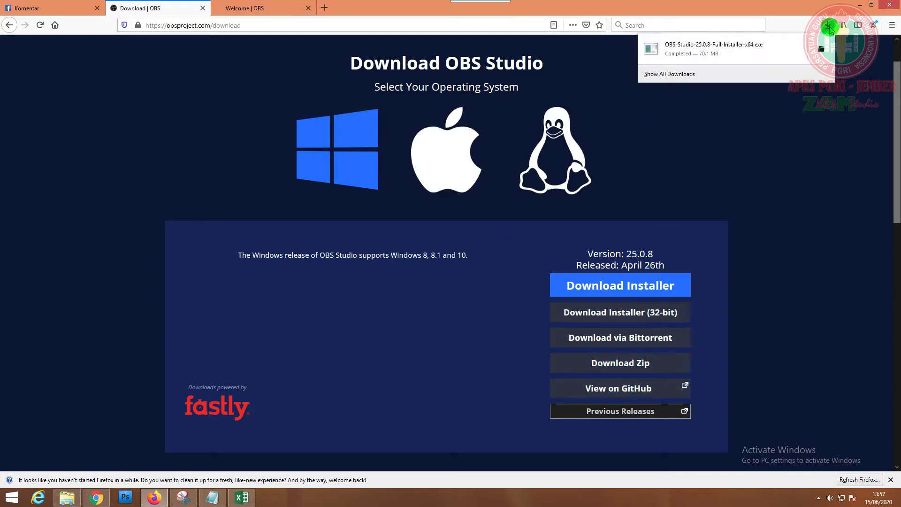
click(735, 53)
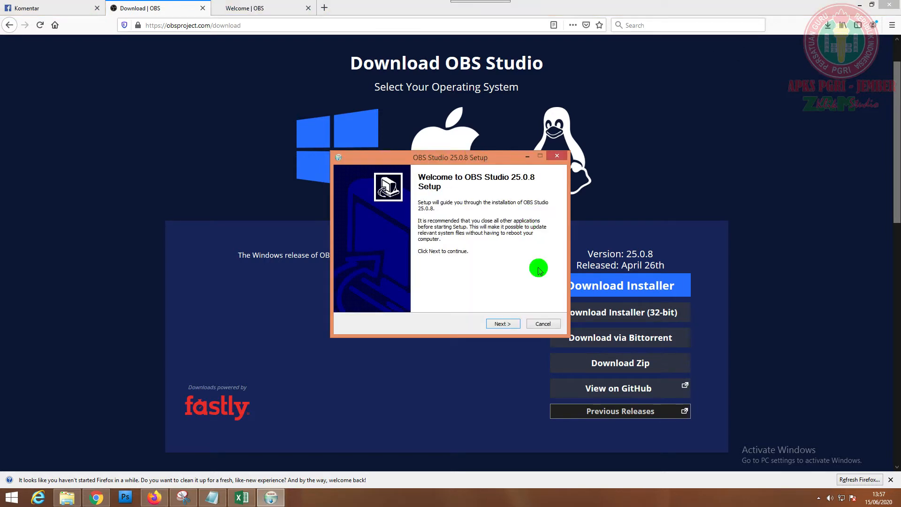
click(544, 325)
click(479, 279)
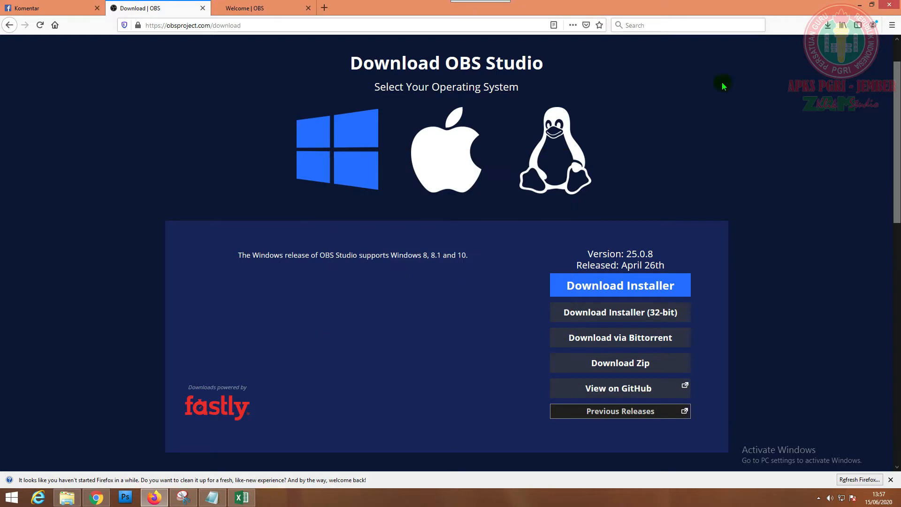
click(829, 28)
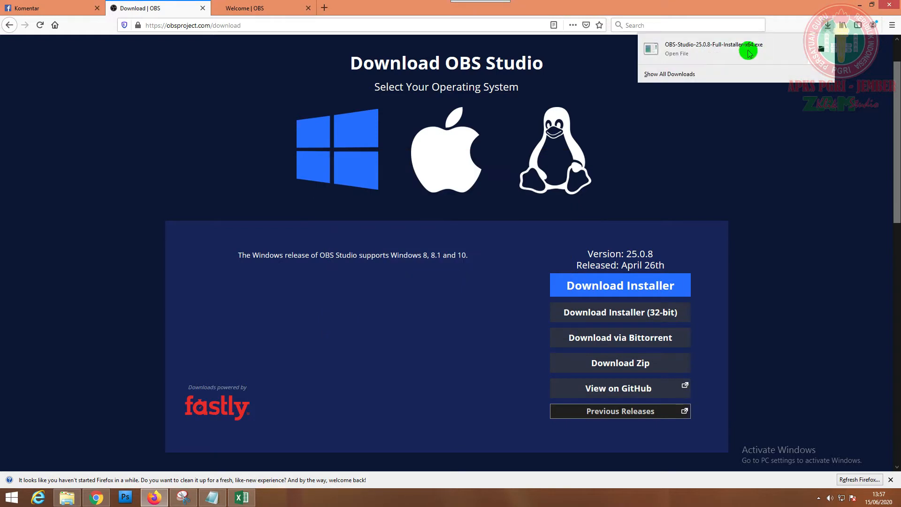
click(67, 497)
Show the download folder maximized, sorted by date newest first with full file names
double_click(755, 99)
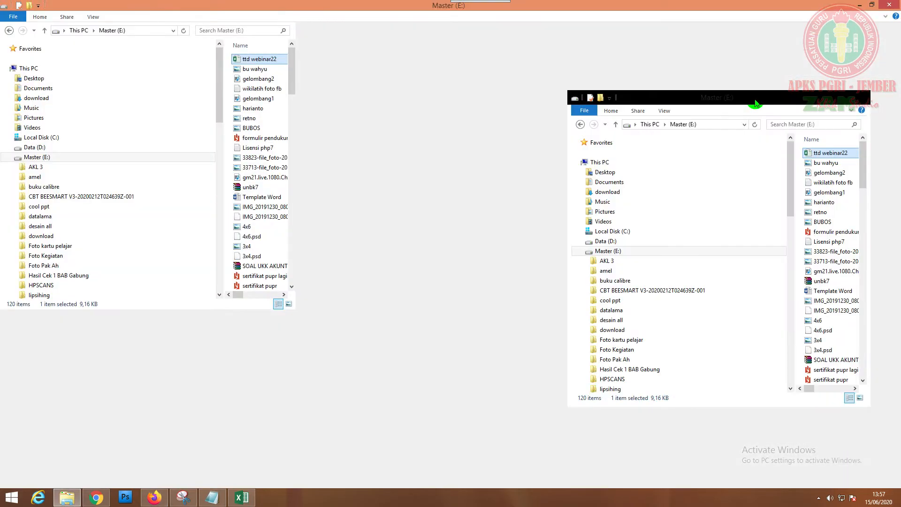
click(34, 97)
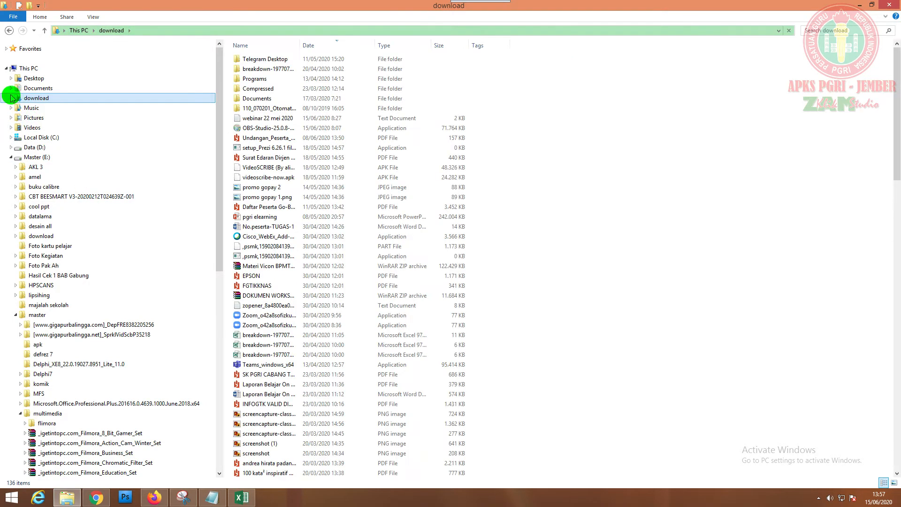
click(333, 45)
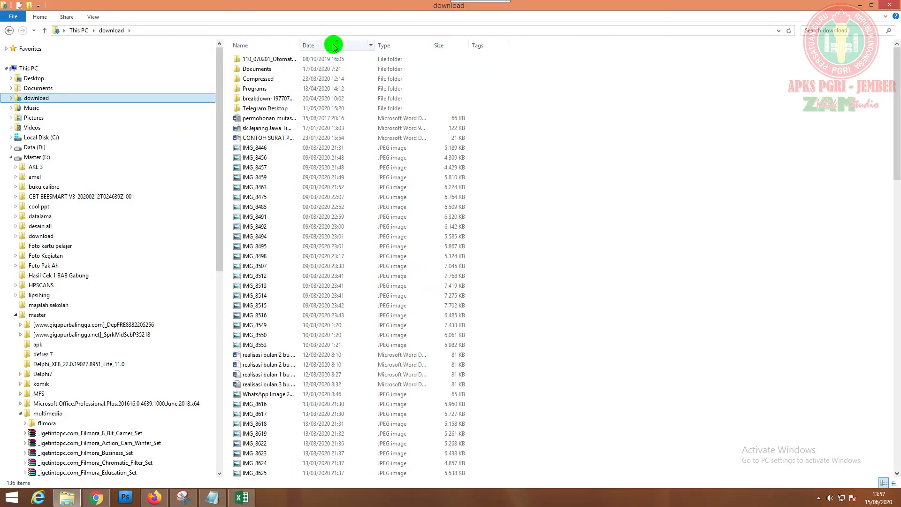
click(334, 45)
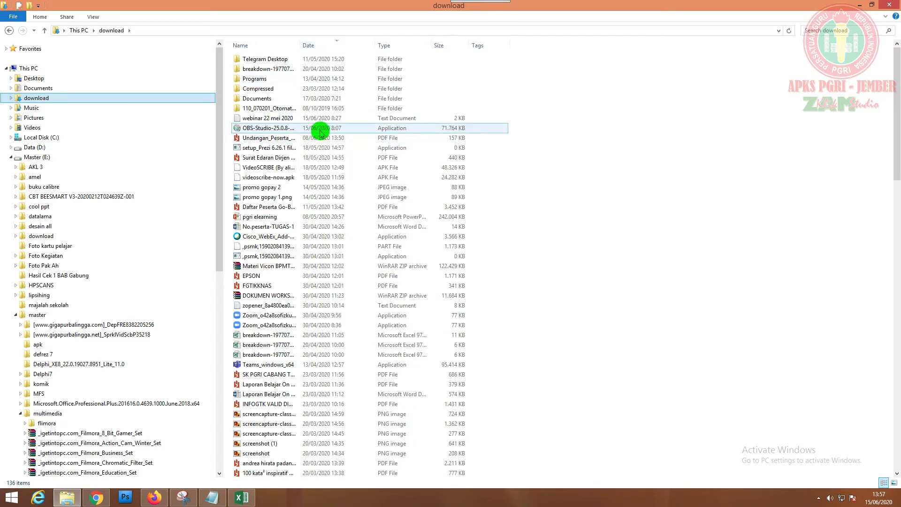
double_click(300, 45)
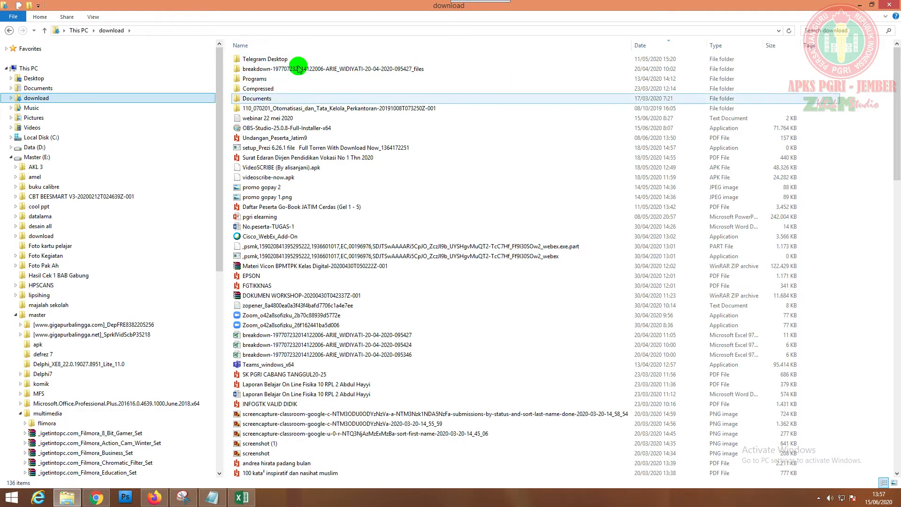
Locate the 71,764 KB OBS-Studio-25.0.8-Full-Installer-x64 file, then return to Firefox
click(288, 134)
right_click(288, 134)
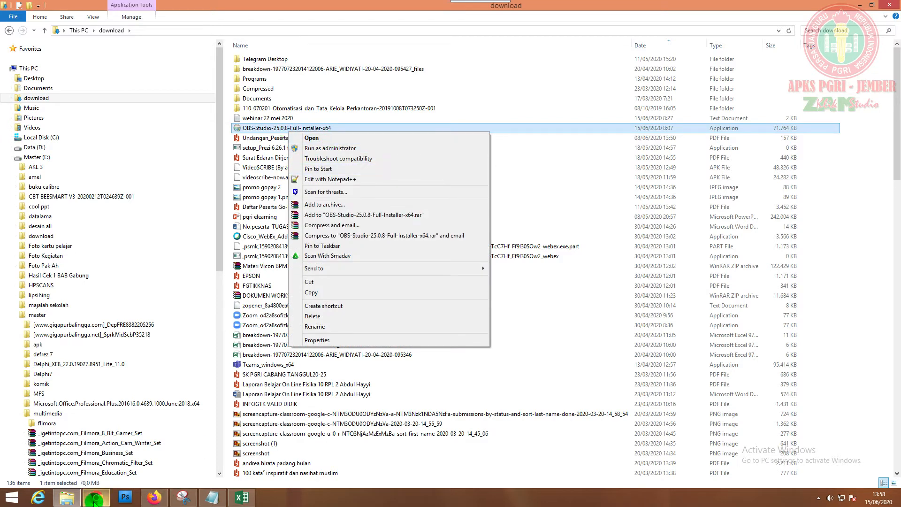
click(155, 497)
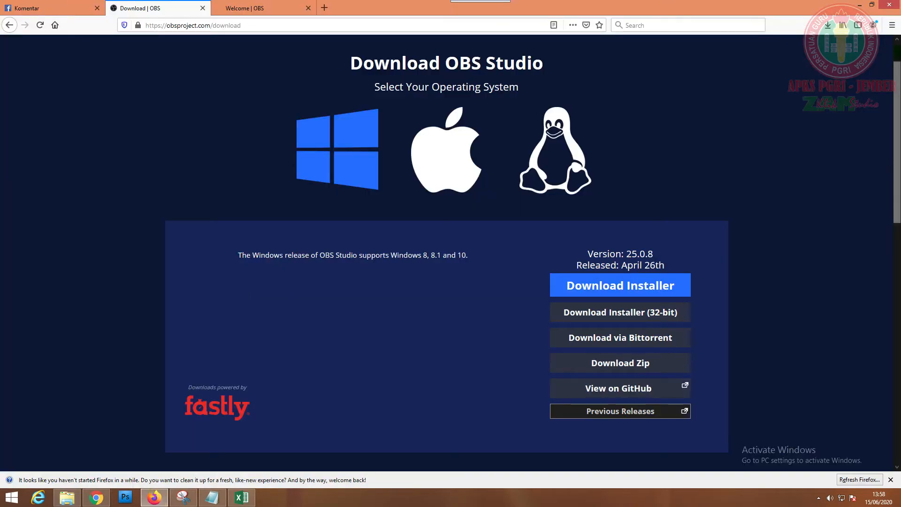
Run the downloaded installer and install OBS Studio 25.0.8 into the default folder
click(829, 25)
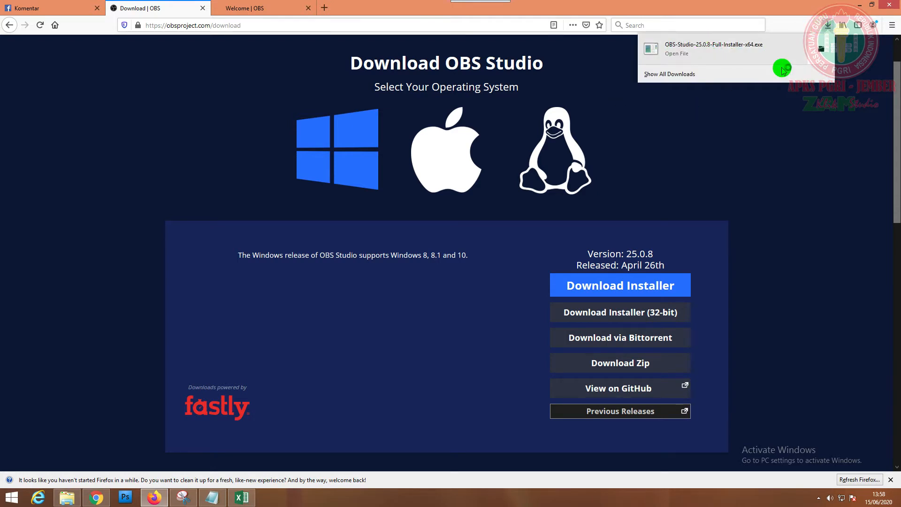
click(783, 68)
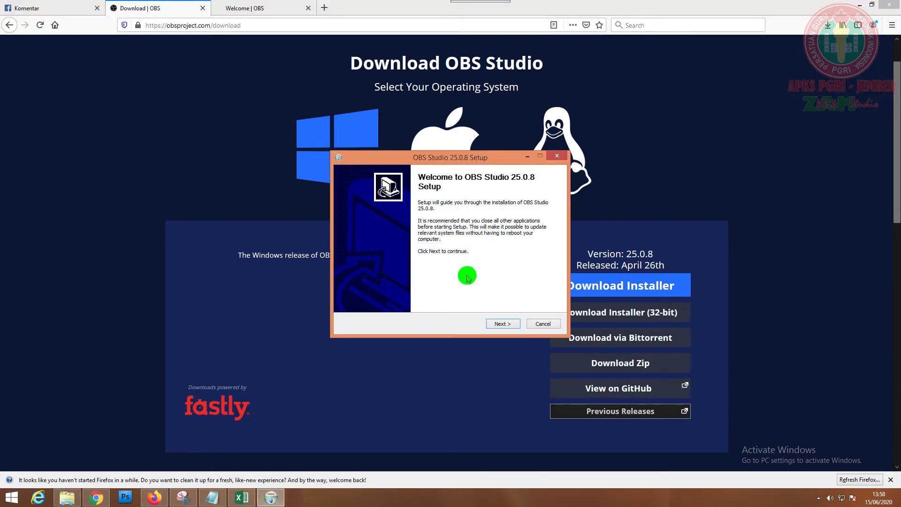
click(497, 325)
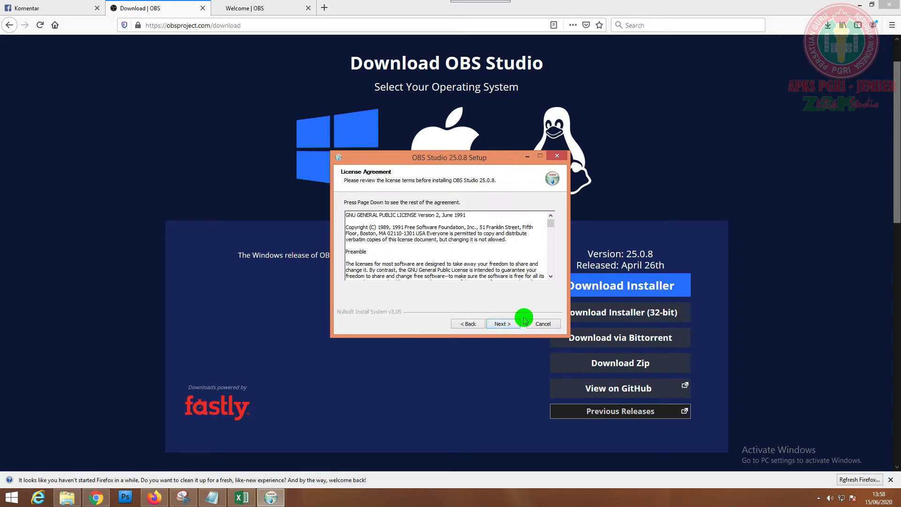
click(505, 324)
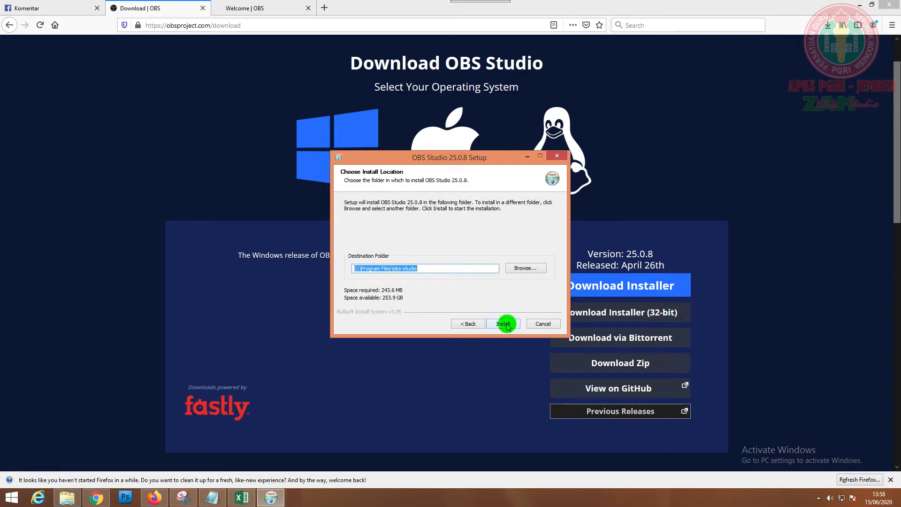
click(506, 325)
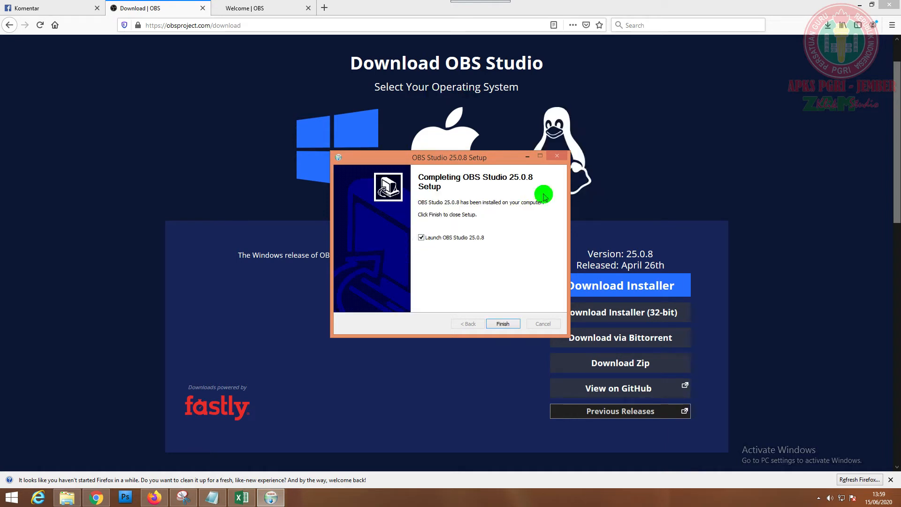
click(497, 324)
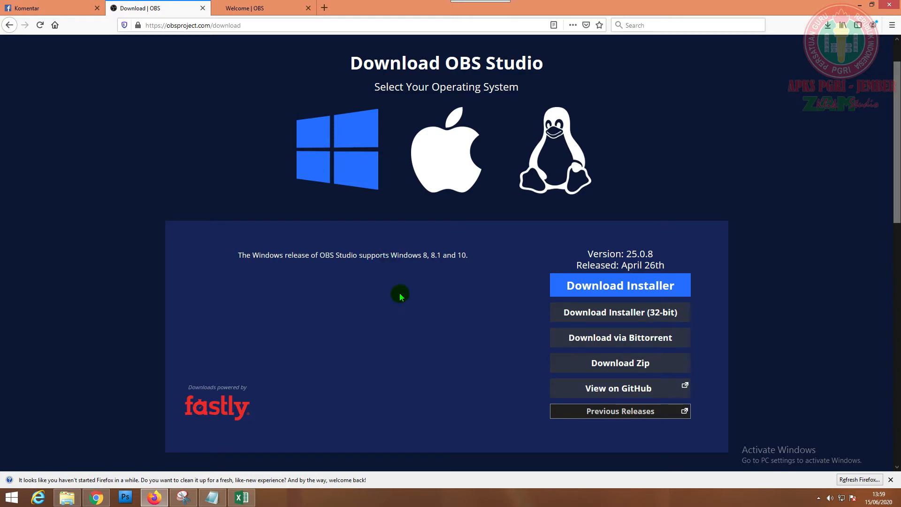
Close the Welcome | OBS tab in Firefox, leaving a new blank tab
click(258, 7)
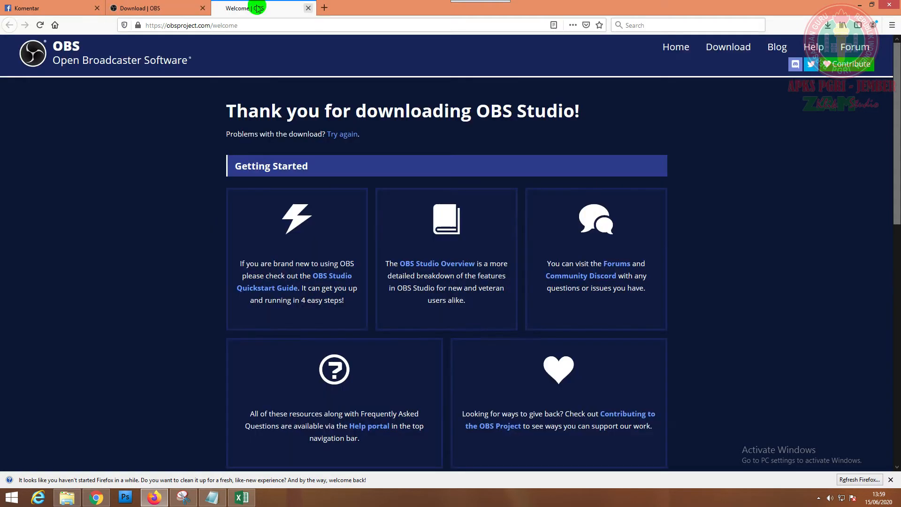
click(309, 8)
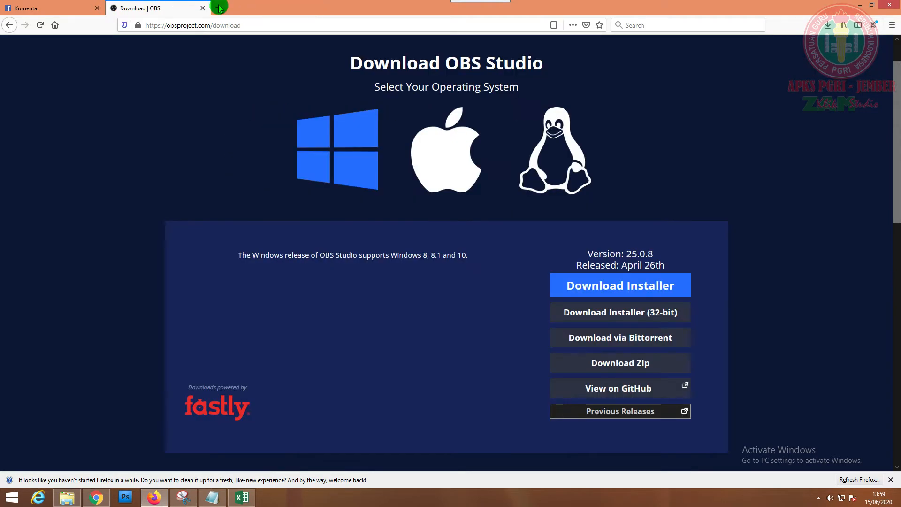
click(219, 8)
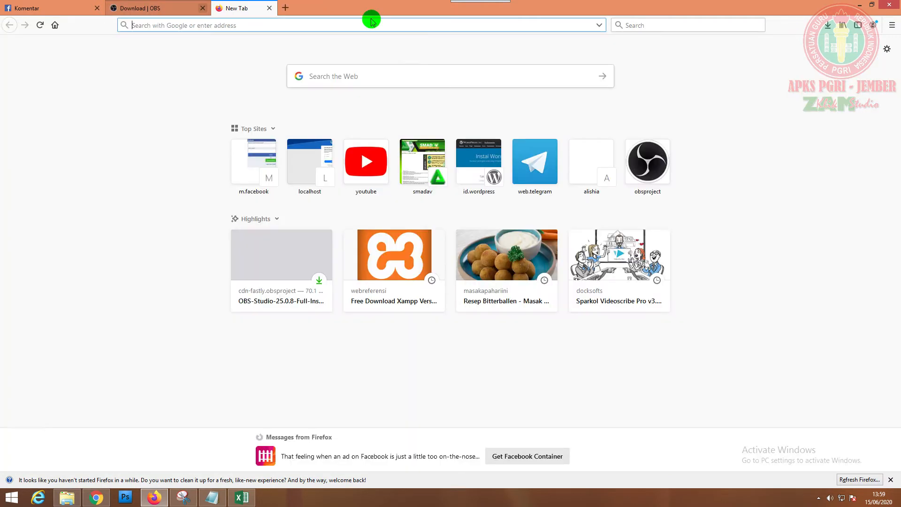
Minimize Firefox and the download folder window, and close the Excel attendance workbook
click(861, 5)
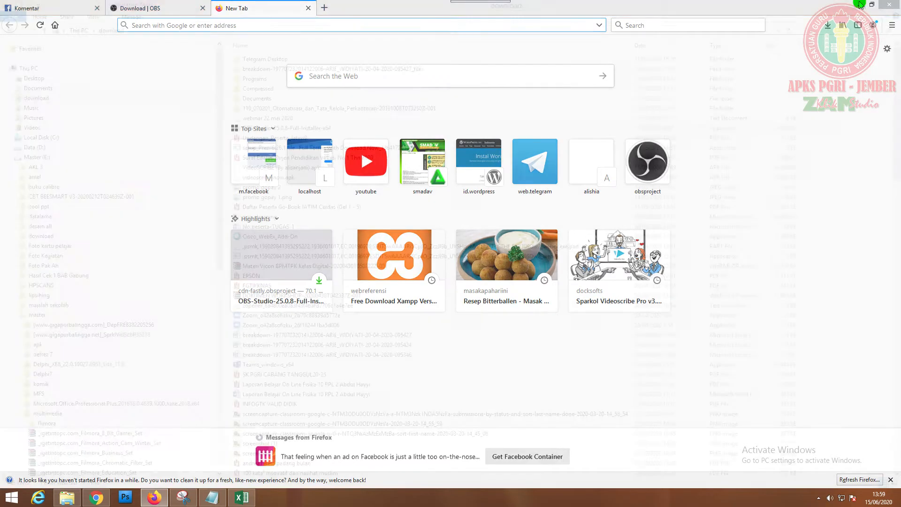
click(862, 5)
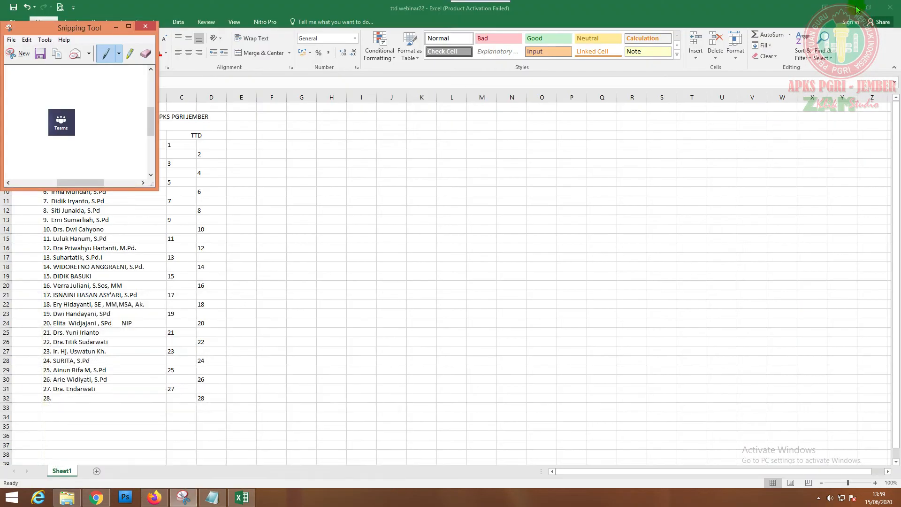
click(885, 13)
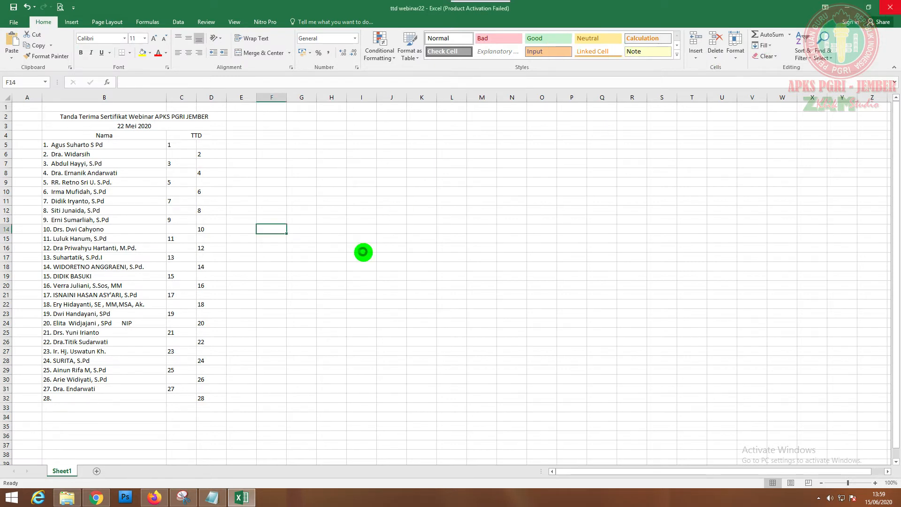
click(164, 500)
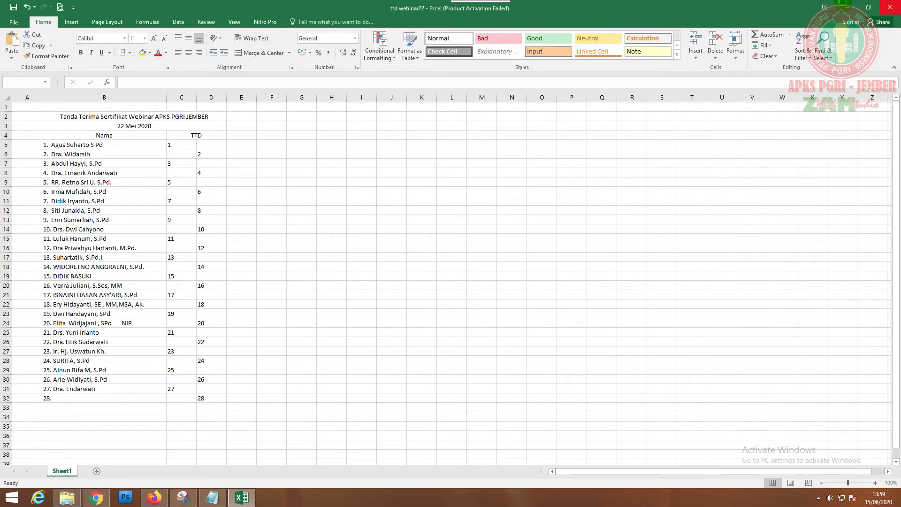
click(891, 7)
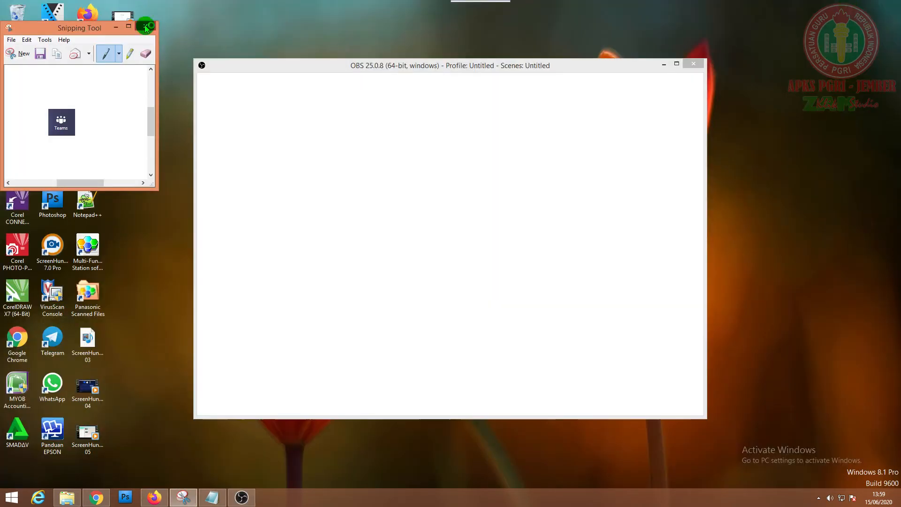
Close Snipping Tool without saving the snip and accept running the Auto-Configuration Wizard
click(144, 25)
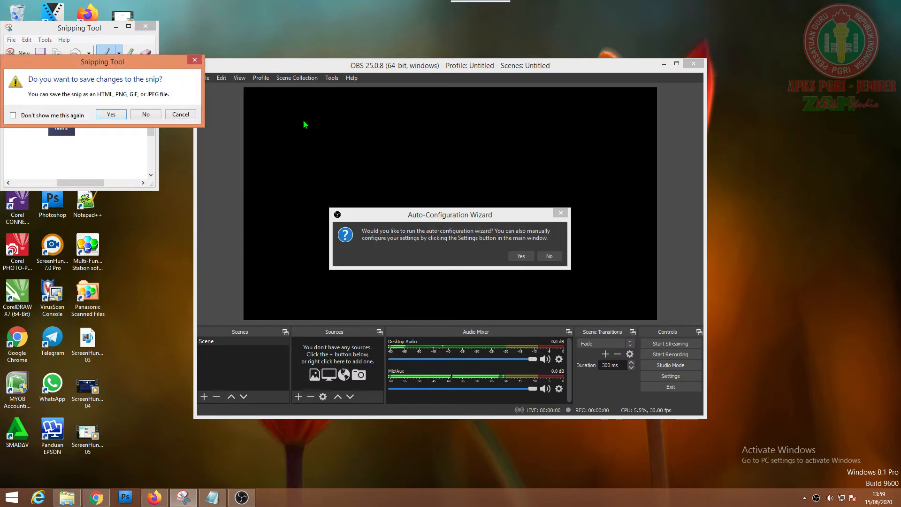
click(146, 115)
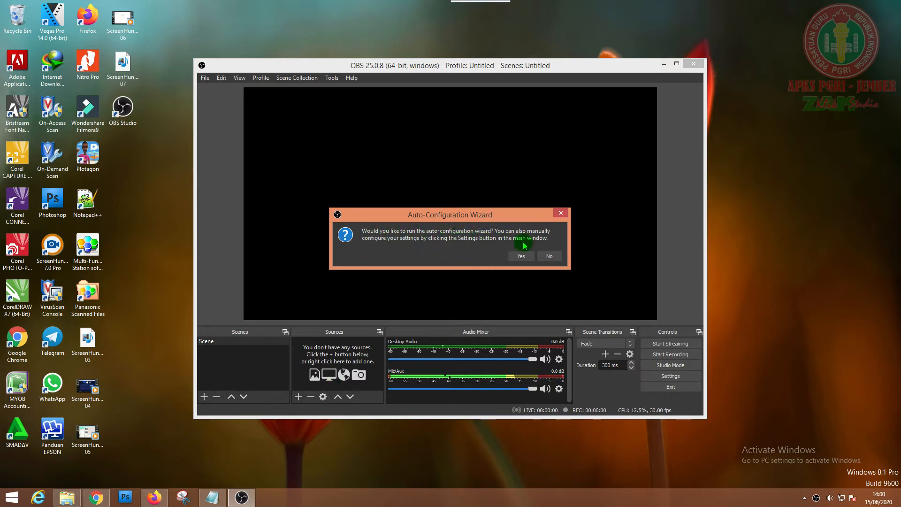
click(520, 258)
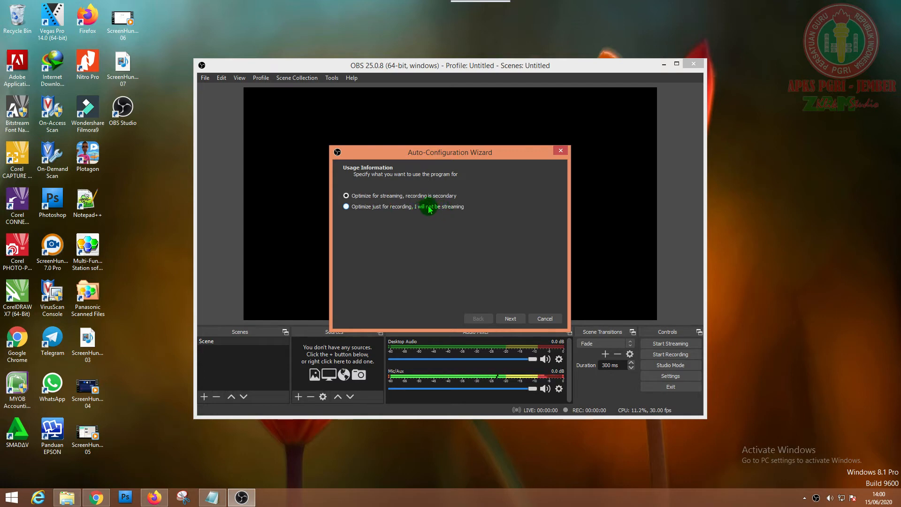
click(351, 209)
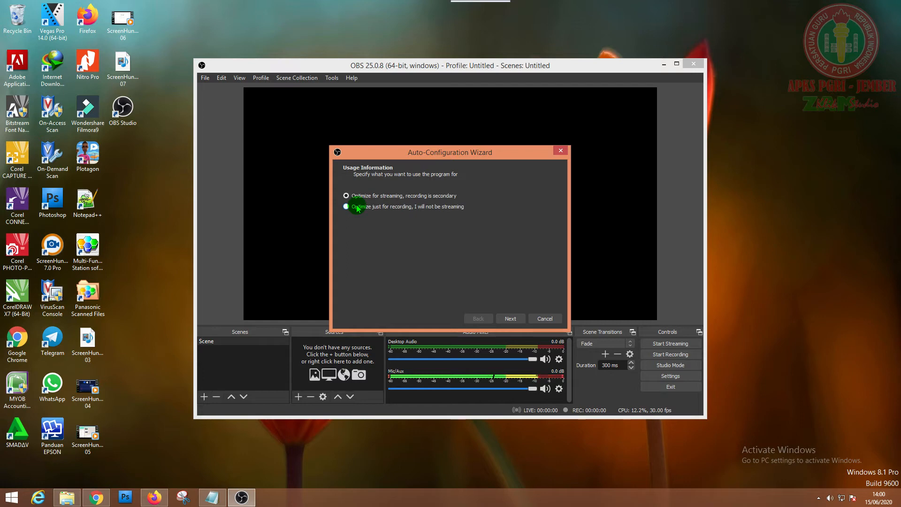
Choose 'Optimize for streaming, recording is secondary' in the wizard and continue to Video Settings
click(352, 209)
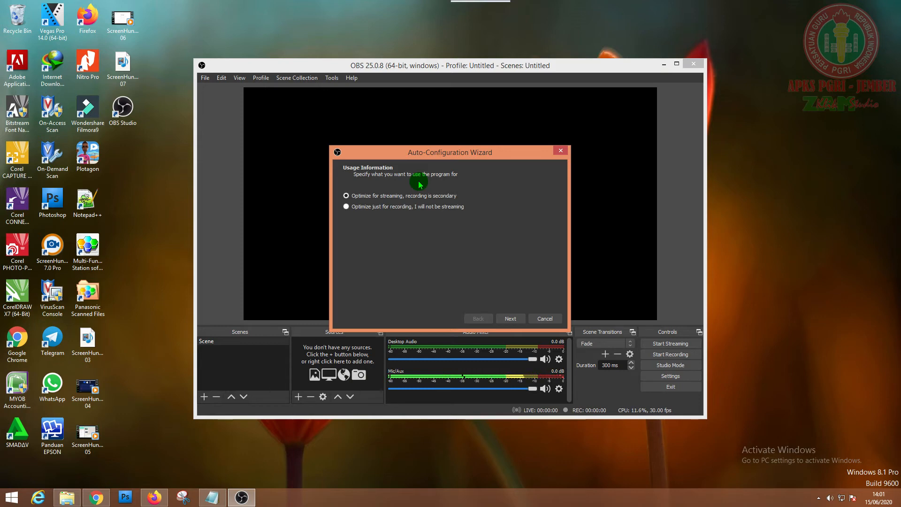
click(368, 213)
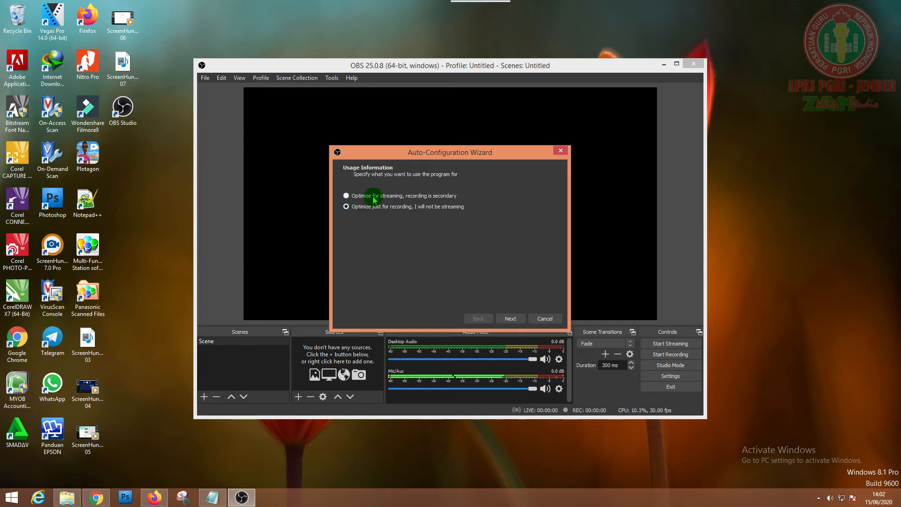
click(375, 198)
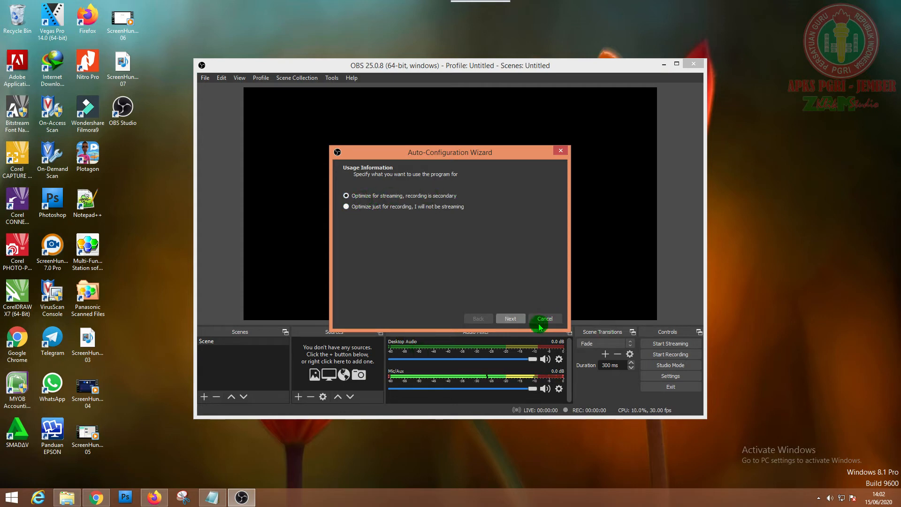
click(510, 319)
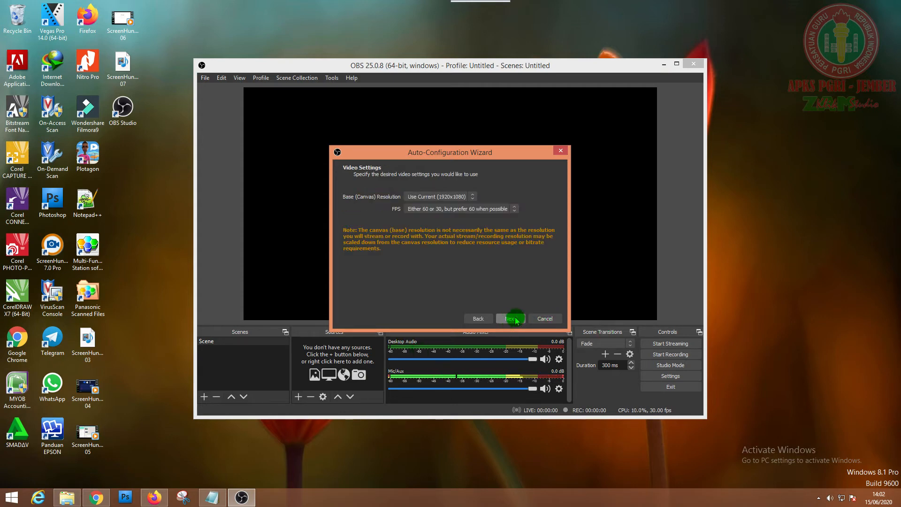
Keep base resolution at Use Current (1920x1080) and FPS at 'Either 60 or 30, but prefer 60'
click(451, 200)
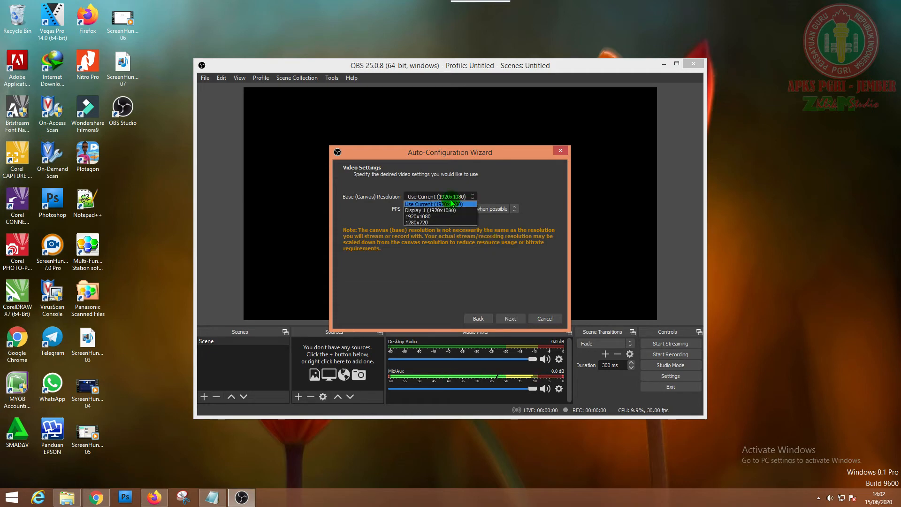
click(451, 203)
click(451, 197)
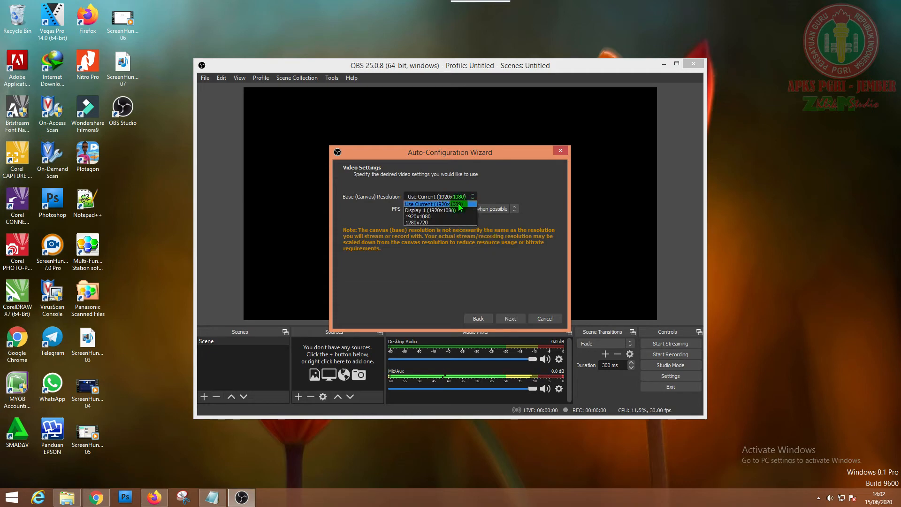
click(450, 203)
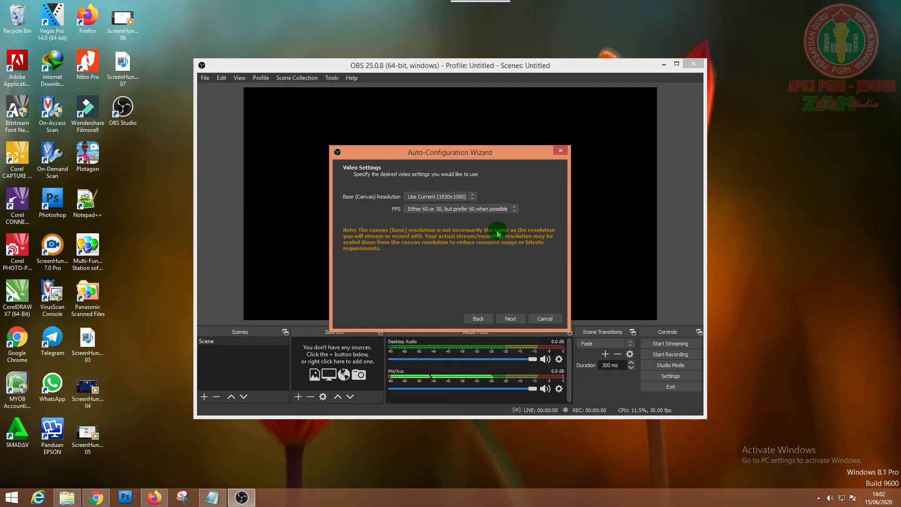
click(484, 209)
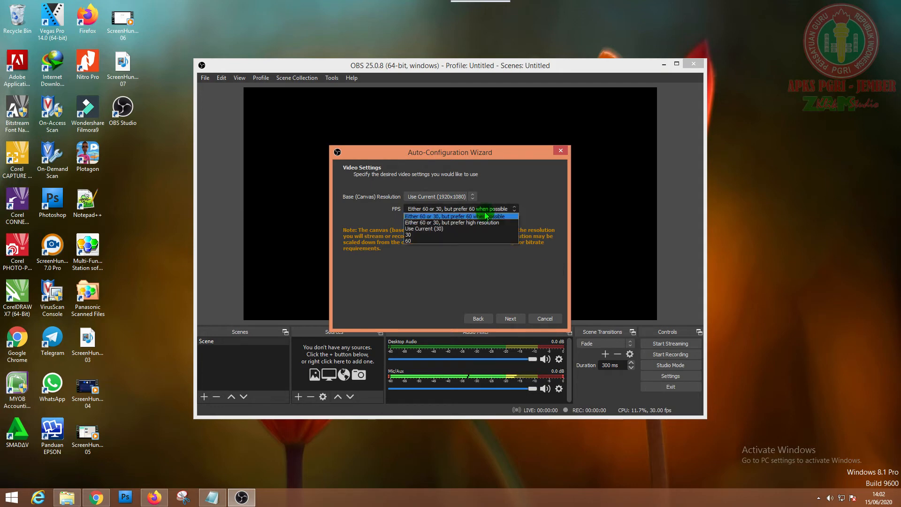
click(486, 216)
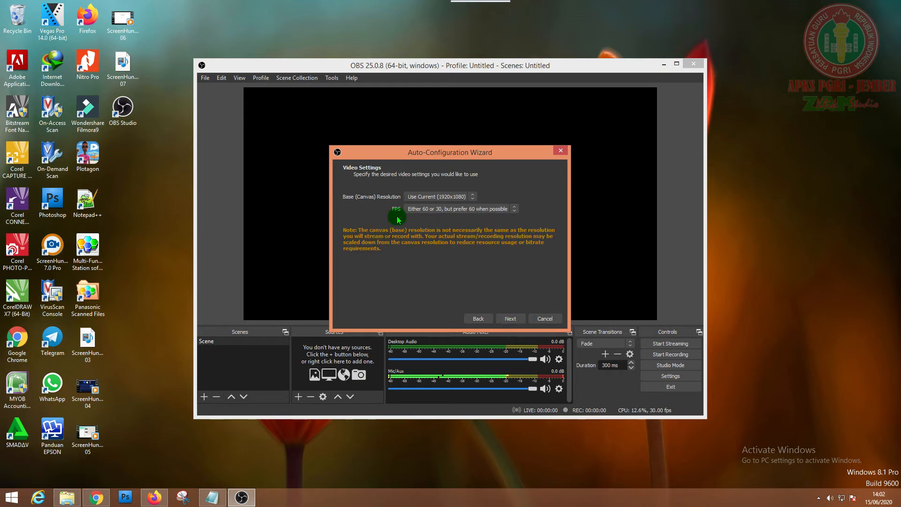
Advance to Stream Information and pick YouTube / YouTube Gaming as the streaming service
click(509, 319)
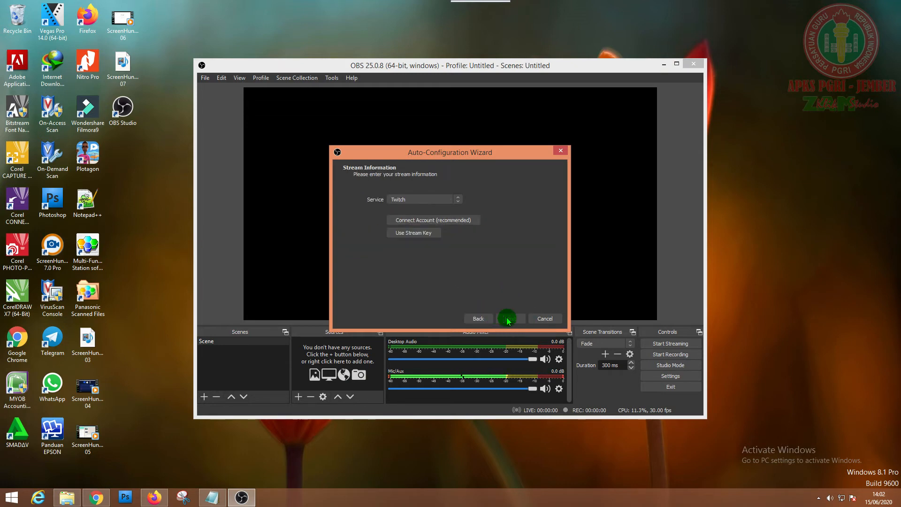
click(437, 205)
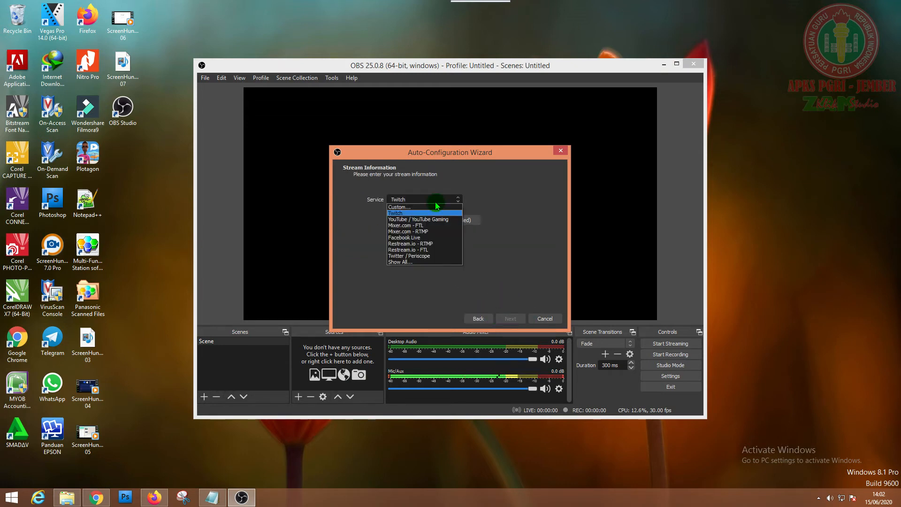
click(438, 200)
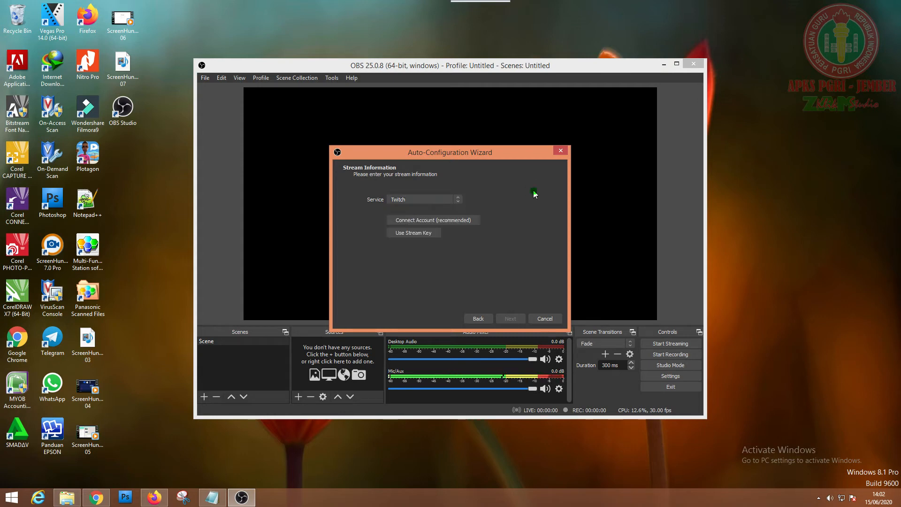
click(425, 199)
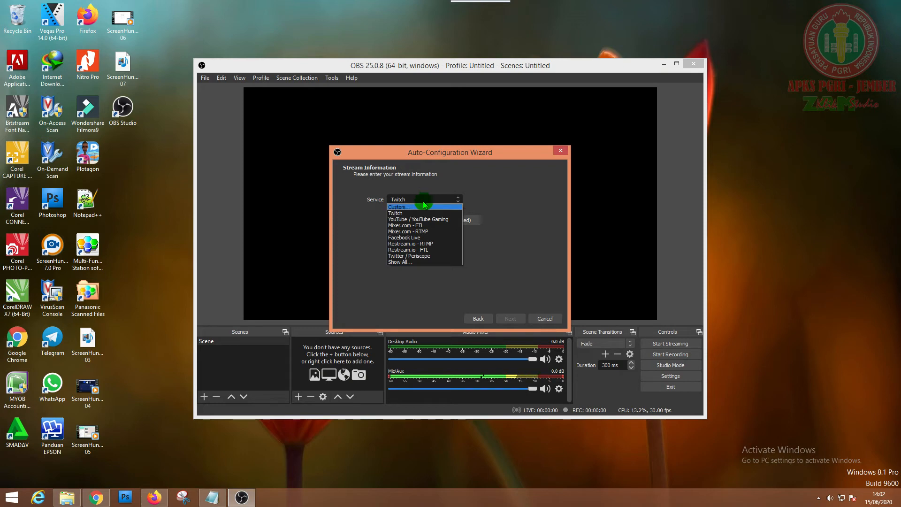
click(418, 219)
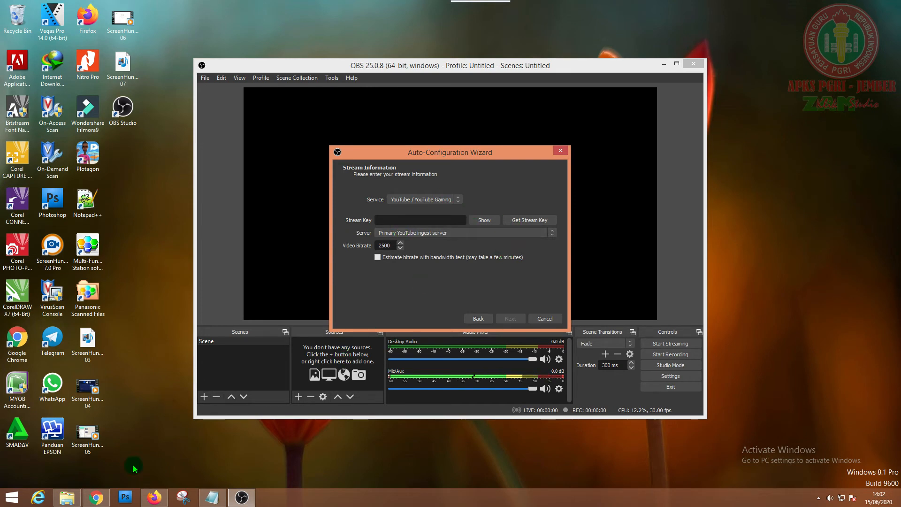
In Firefox, load the YouTube site from the address bar and choose Sign in
click(154, 497)
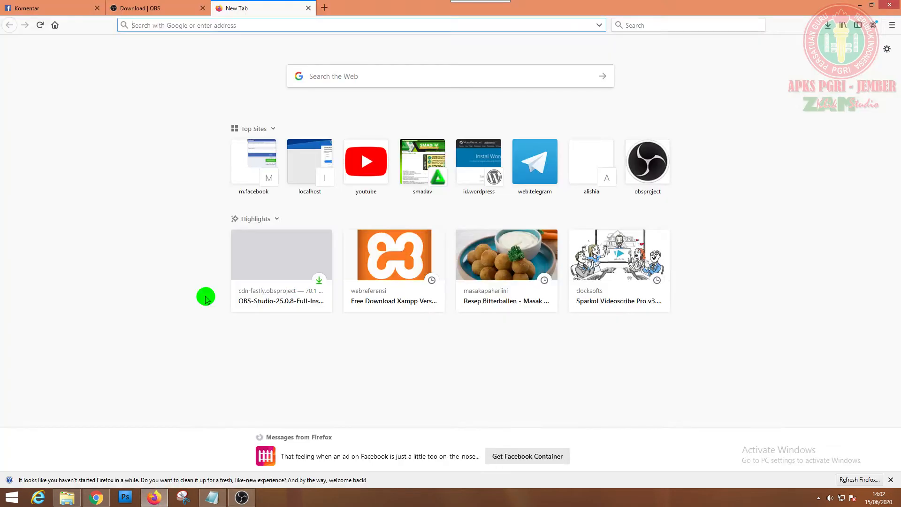
text(youtube.com/)
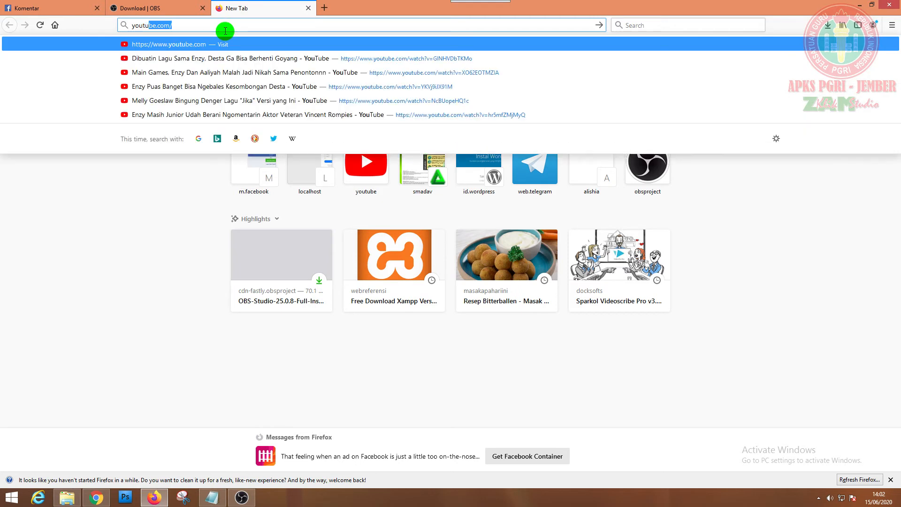
key(Return)
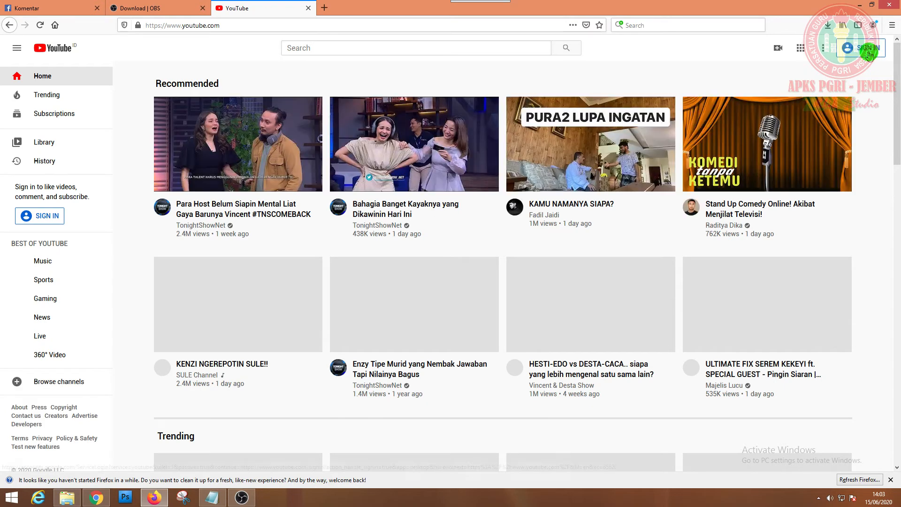
click(858, 53)
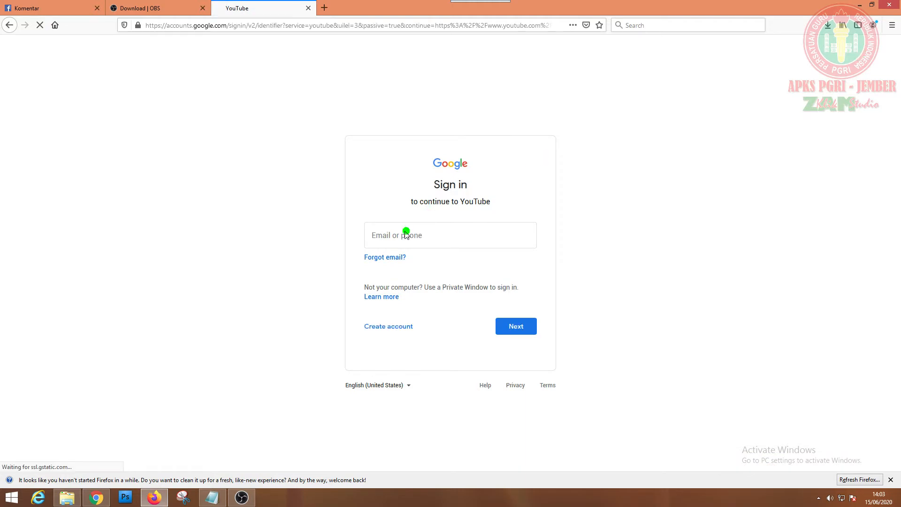
Enter the account e-mail and password, declining Firefox's offer to save the login
click(406, 235)
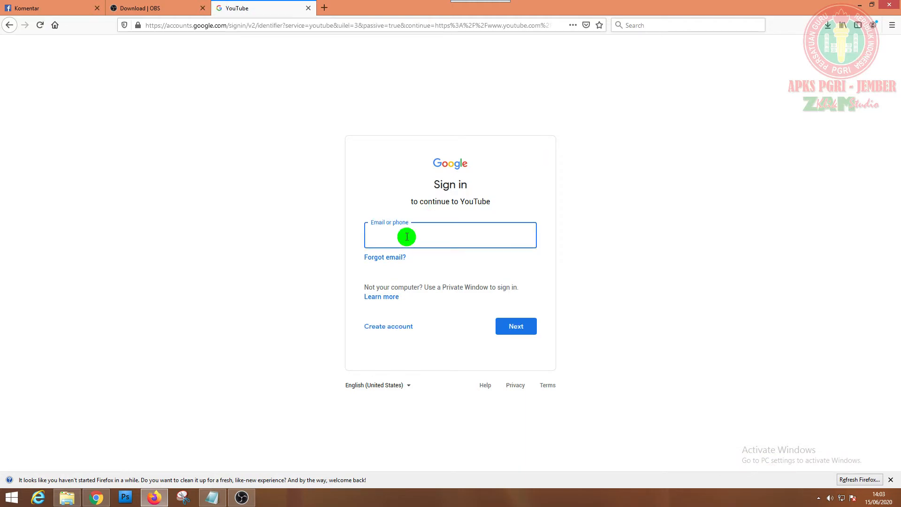
key(Return)
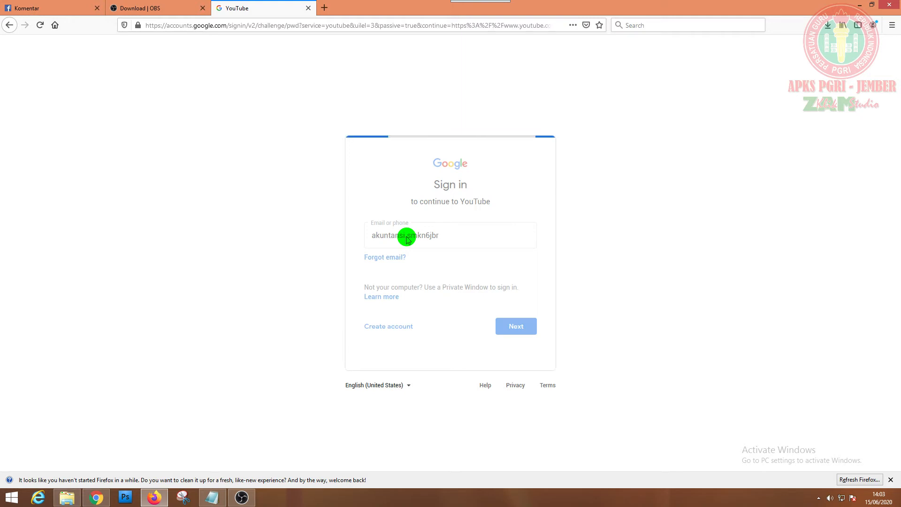
text(*********)
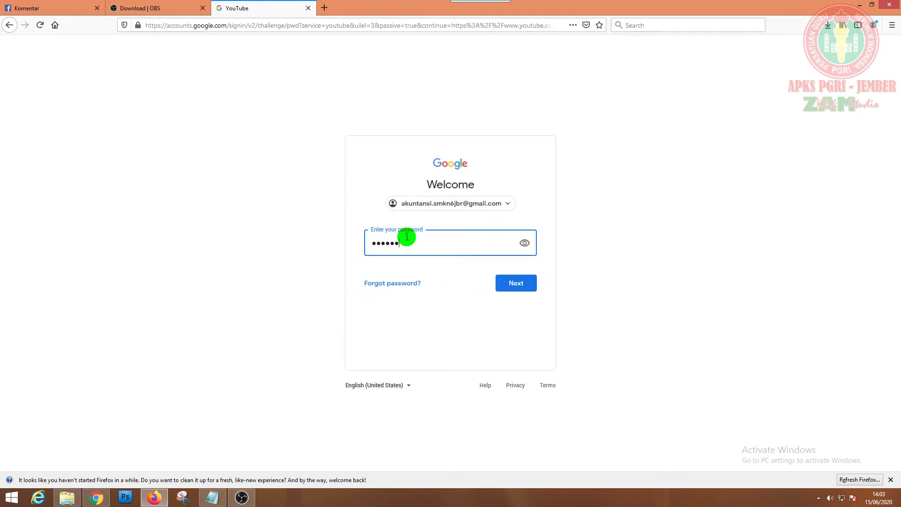
key(Return)
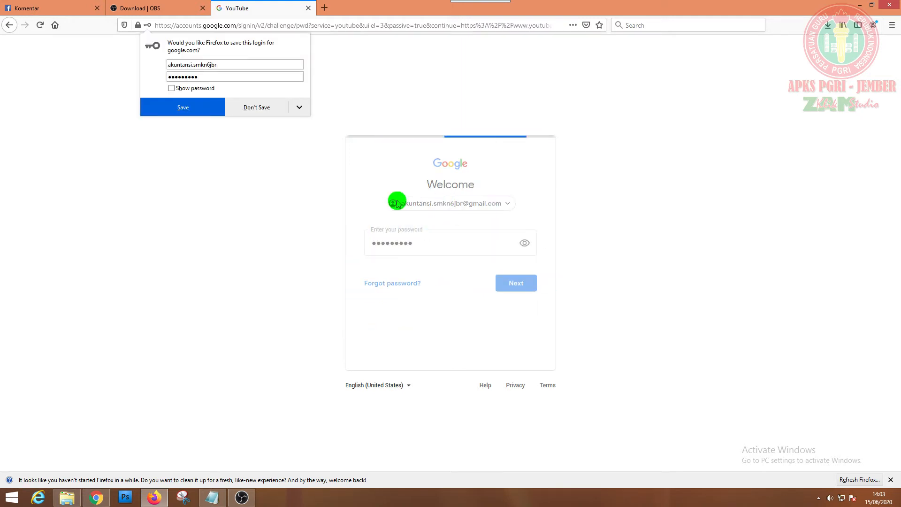
click(255, 113)
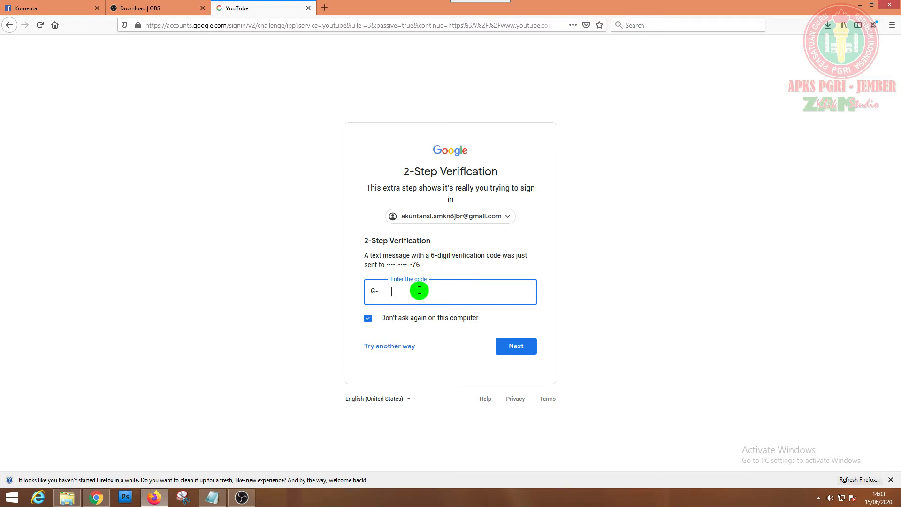
Complete 2-Step Verification with a code requested by text message
click(393, 347)
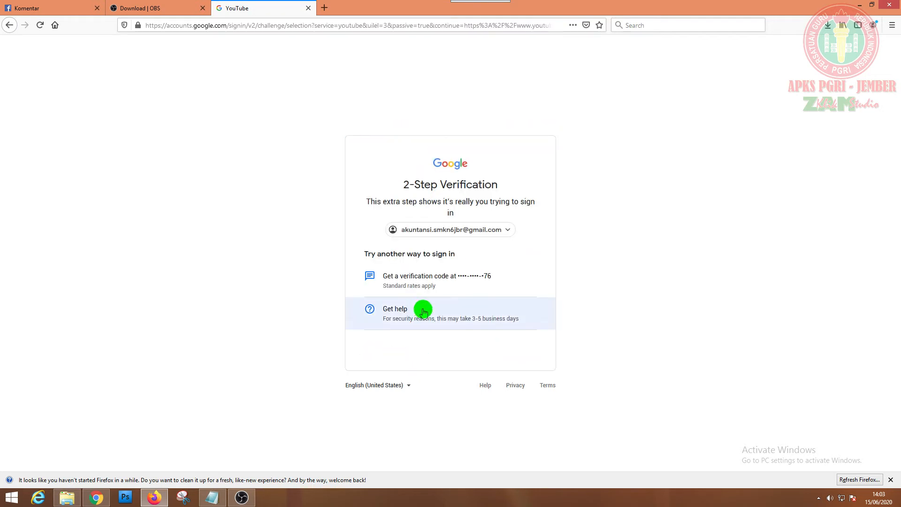
click(434, 285)
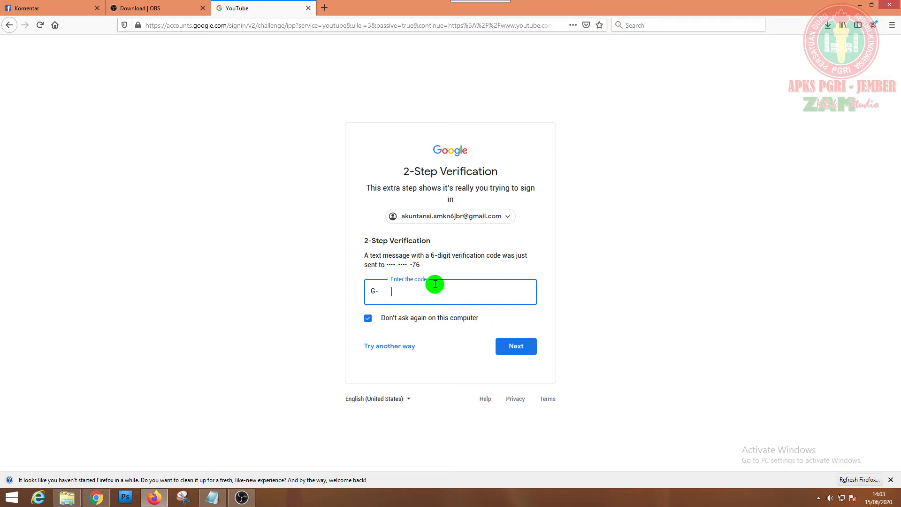
key(Return)
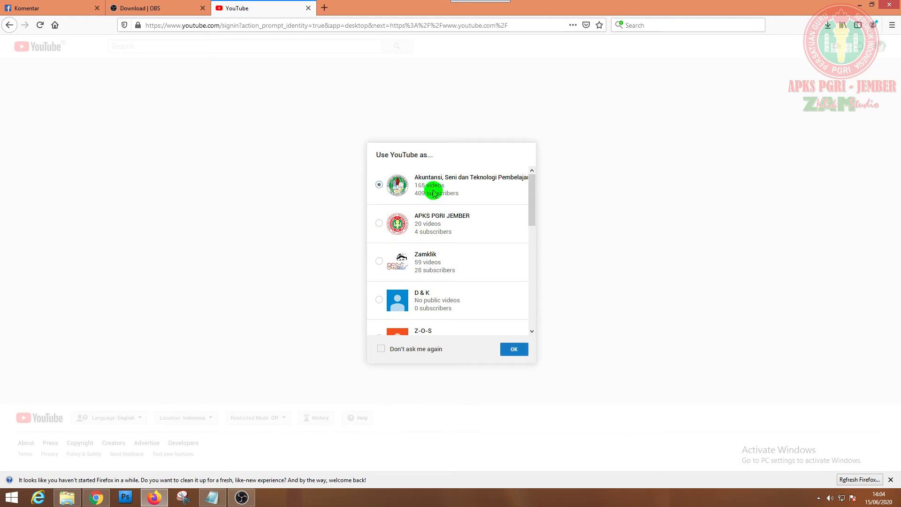
Confirm the chosen channel, then open YouTube's Live page and the account Settings
click(513, 349)
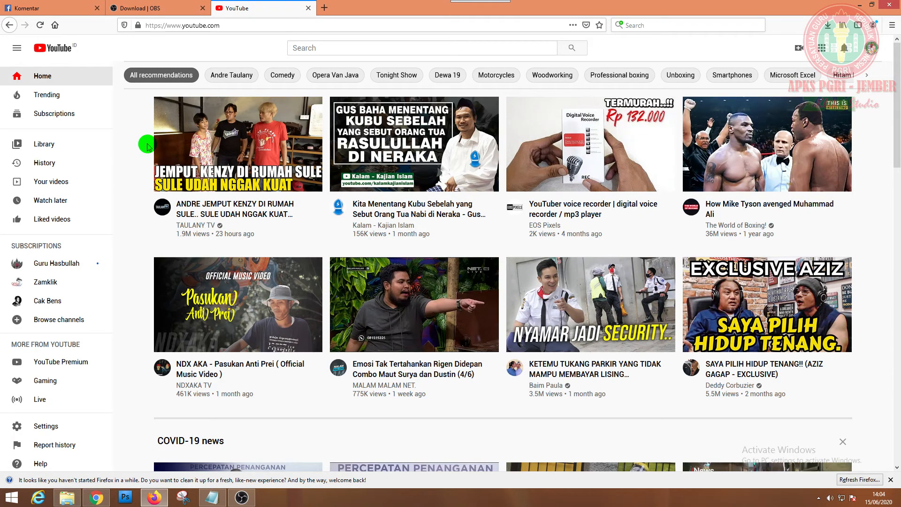
click(825, 49)
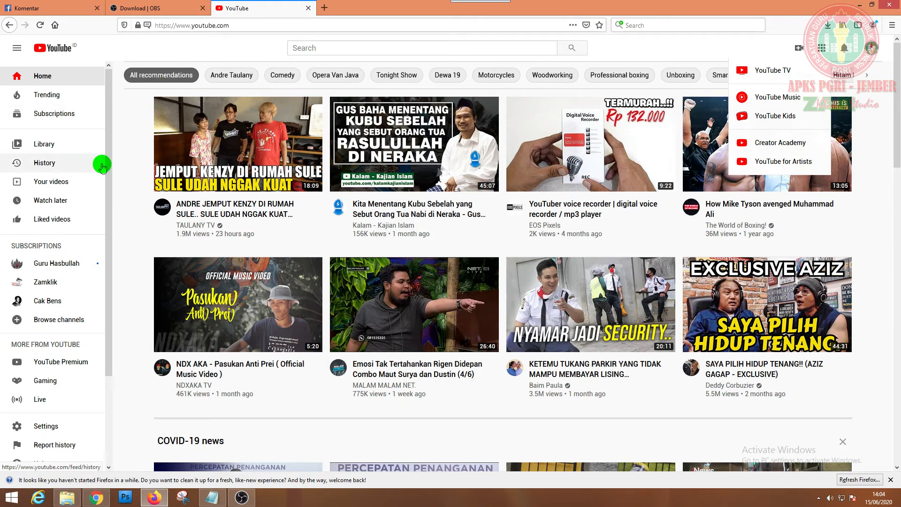
click(69, 406)
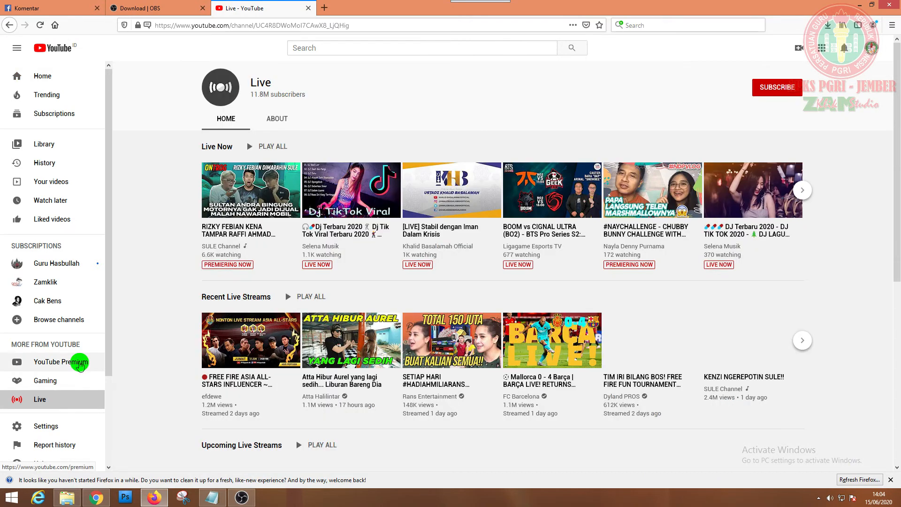
click(59, 404)
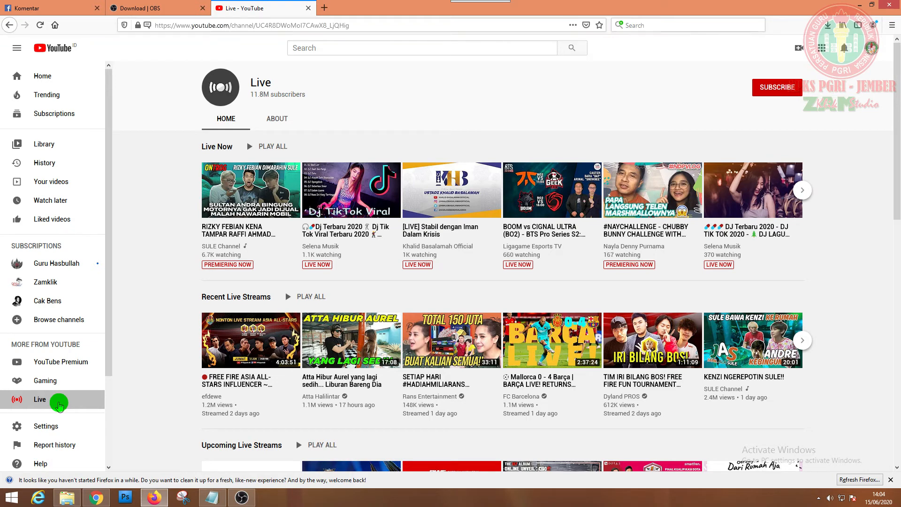
scroll(59, 404, down, 3)
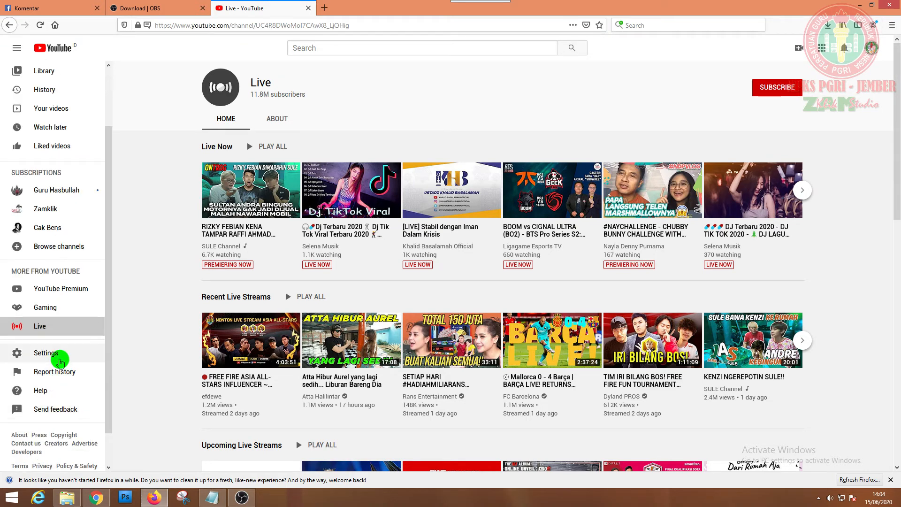
click(59, 360)
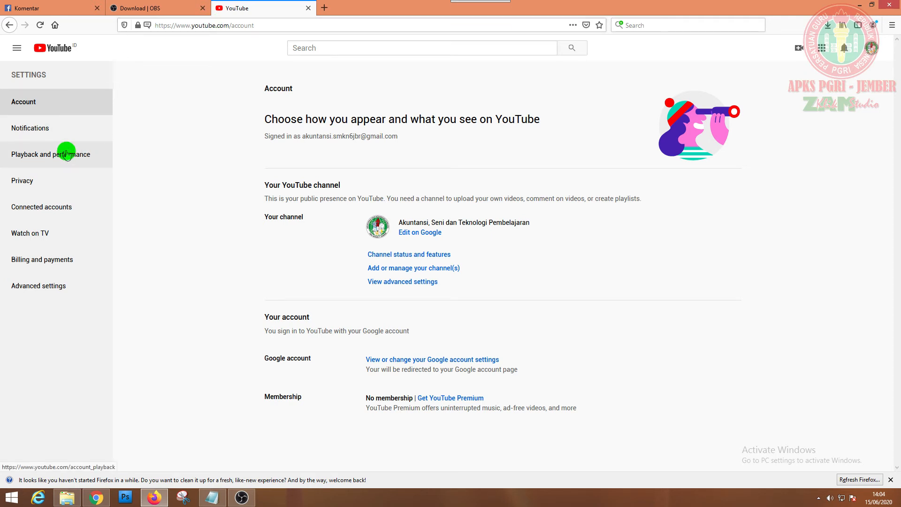
View the Connected accounts settings, then go back twice to the Live channel page
click(47, 208)
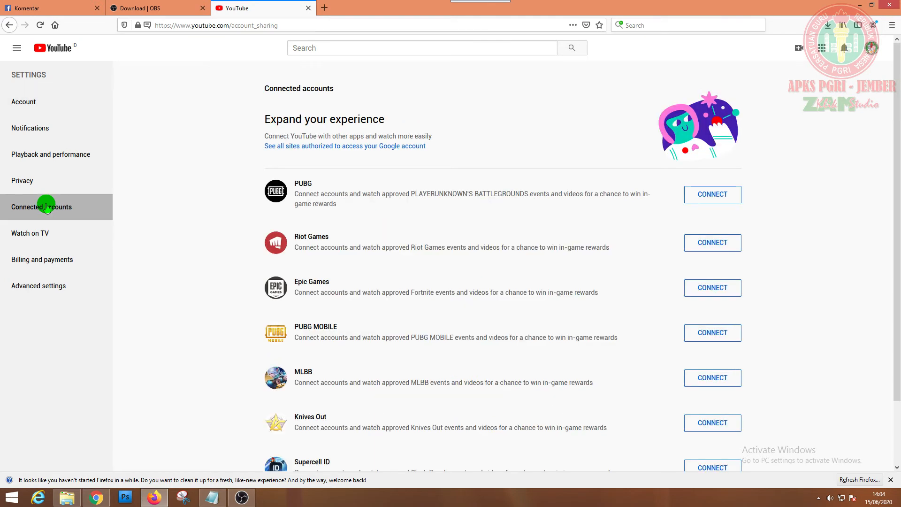
click(8, 25)
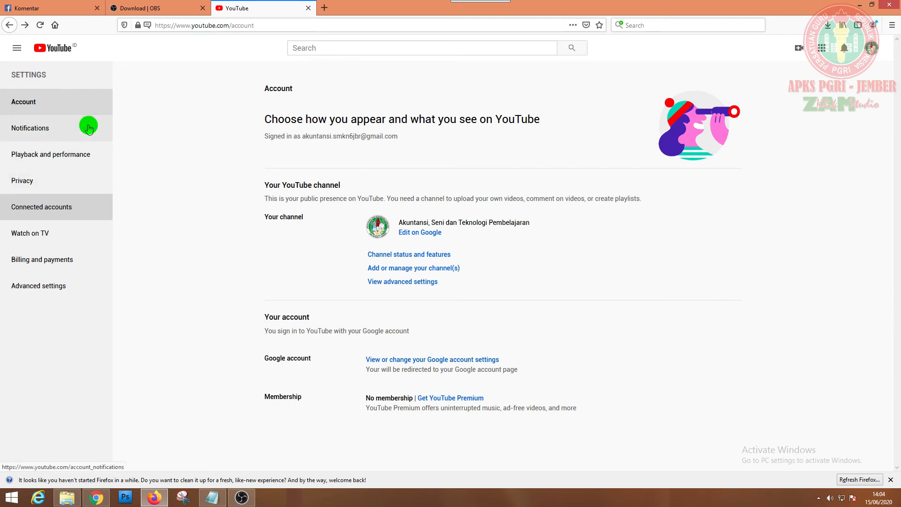
click(10, 27)
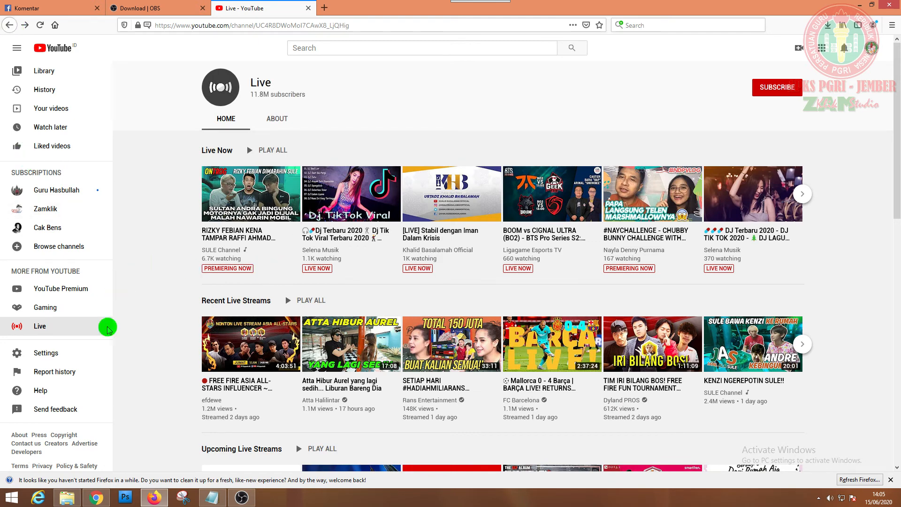
scroll(83, 351, up, 3)
scroll(83, 351, up, 1)
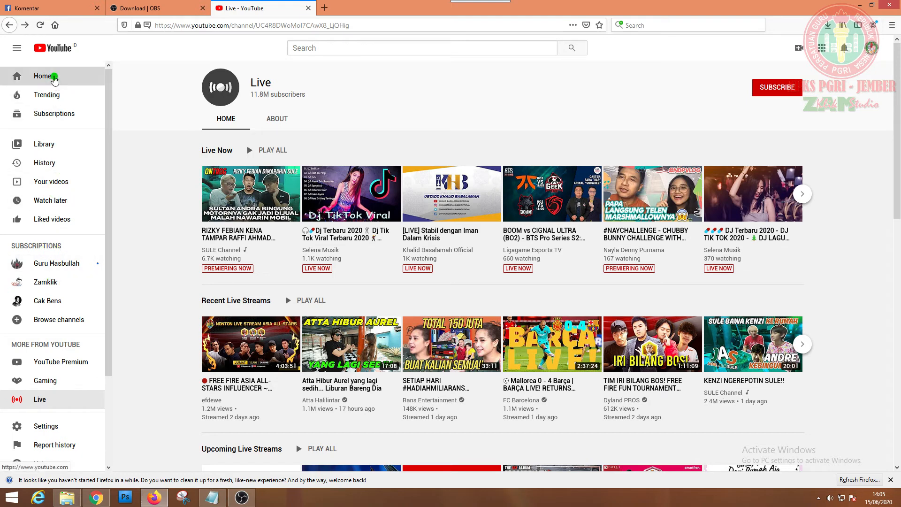
Go to Your channel from the avatar menu, showing its uploads and 409 subscribers
click(54, 78)
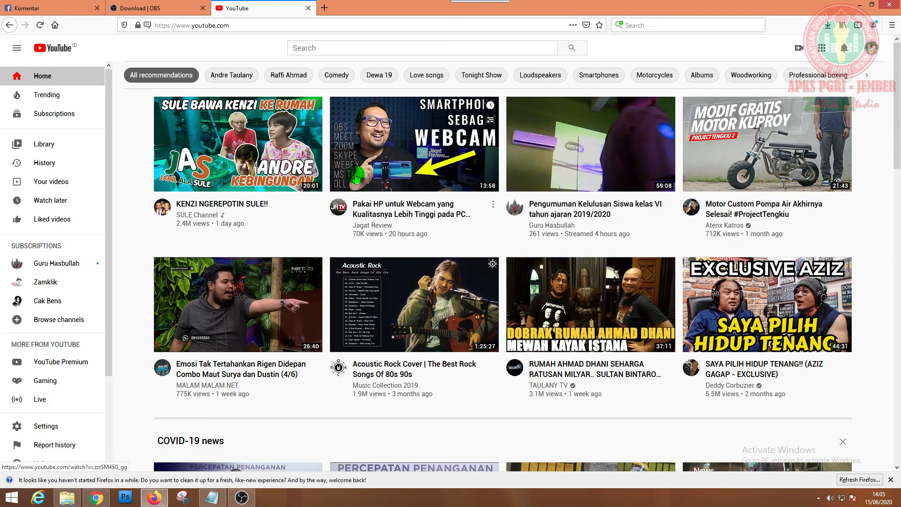
scroll(813, 122, down, 3)
click(821, 47)
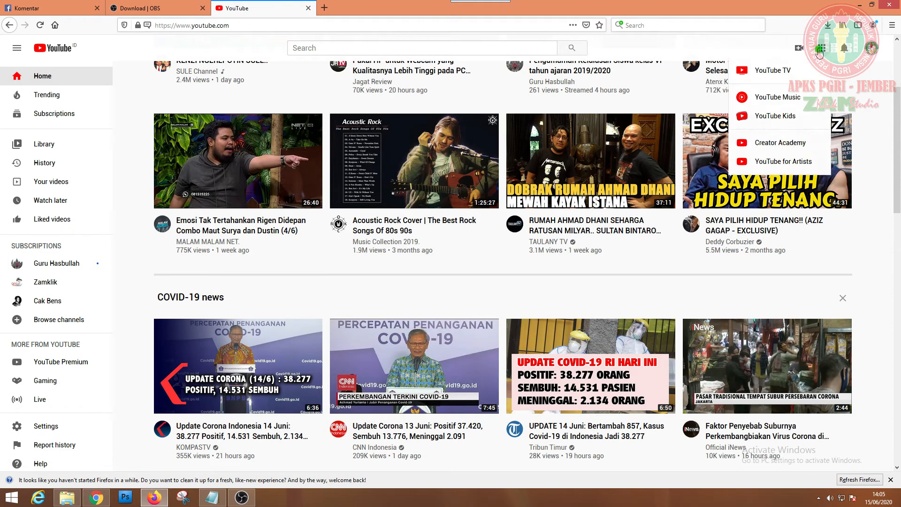
click(872, 50)
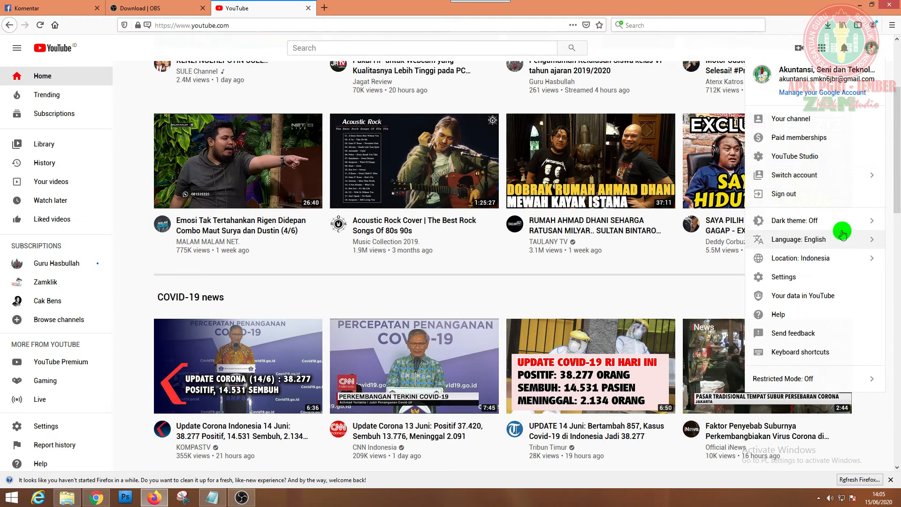
click(815, 121)
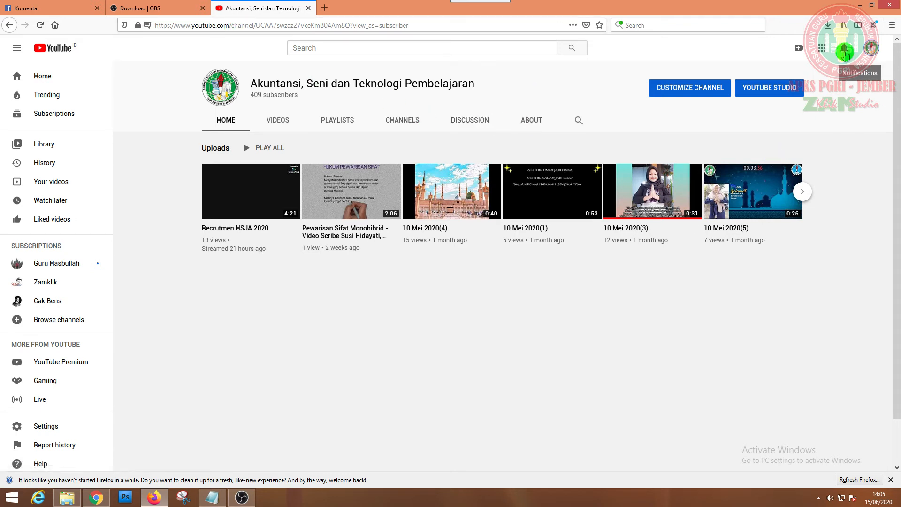
click(871, 49)
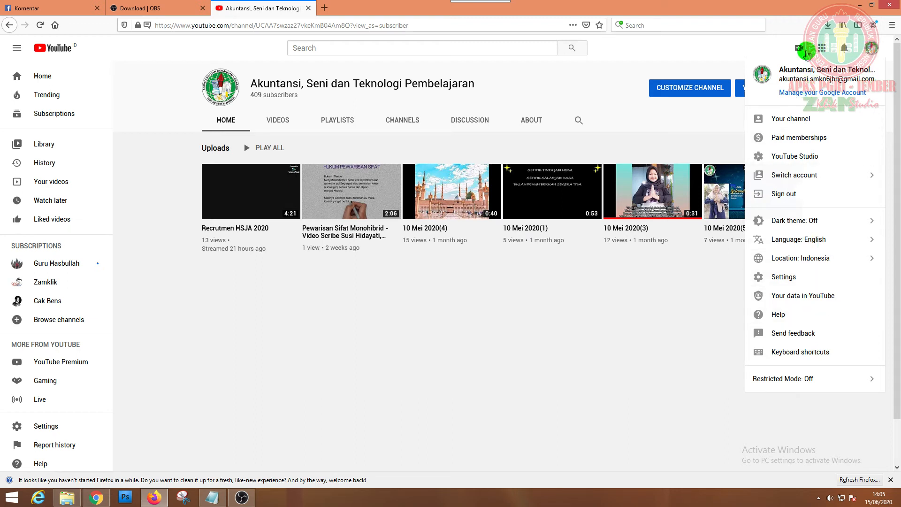
click(803, 55)
Create a Go live stream titled 'Testing OBS', marked as made for kids
click(801, 50)
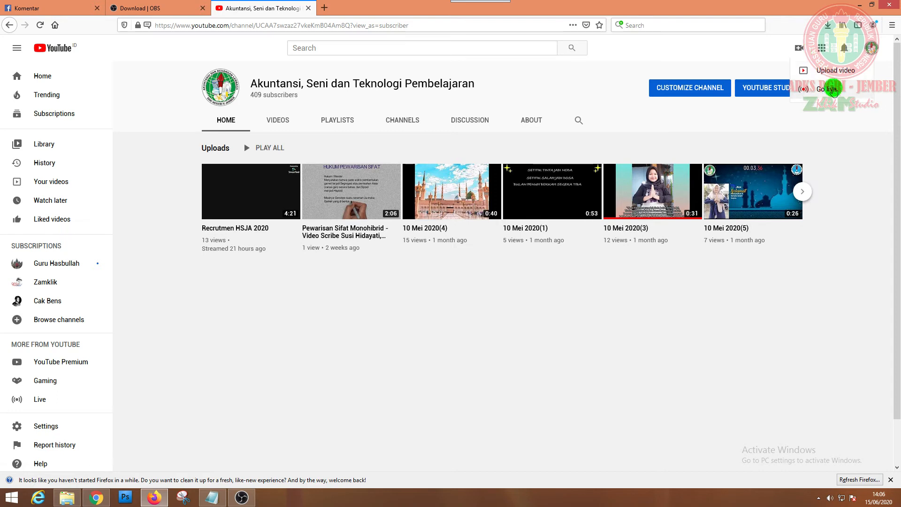
click(830, 90)
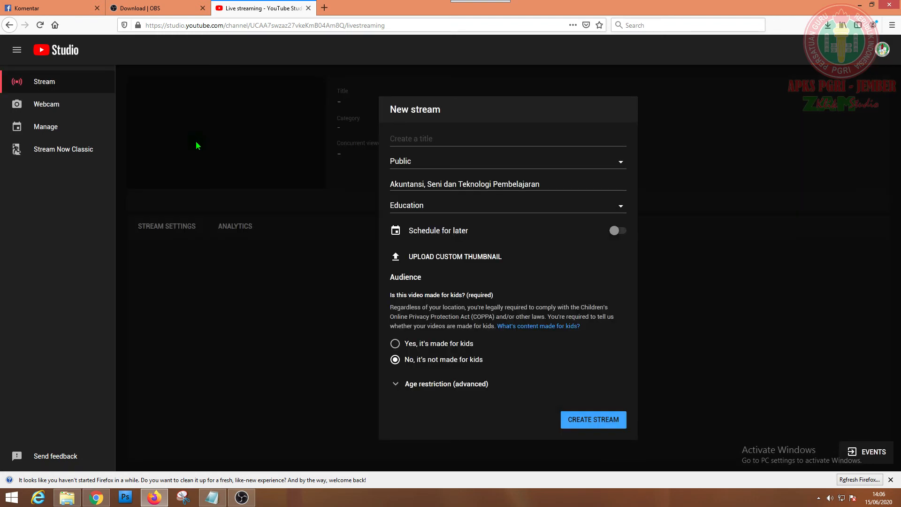
click(420, 141)
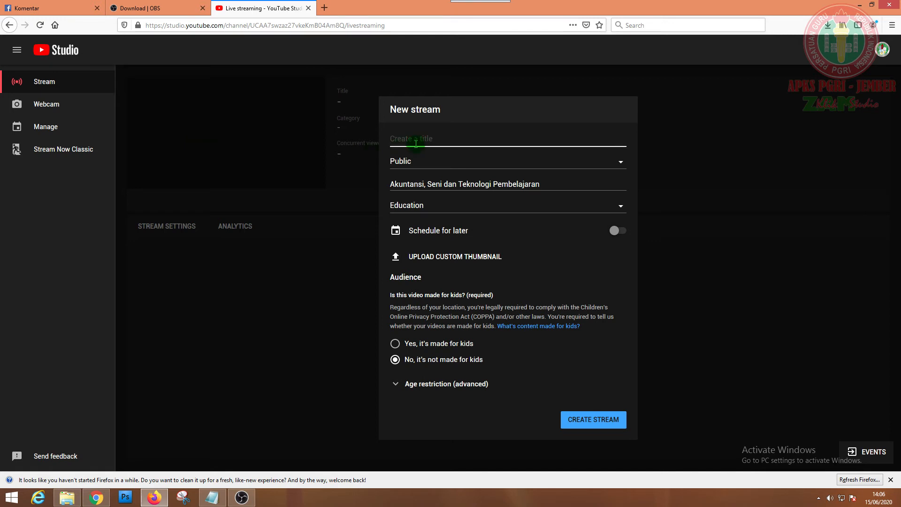
text(Testing OBS)
click(451, 349)
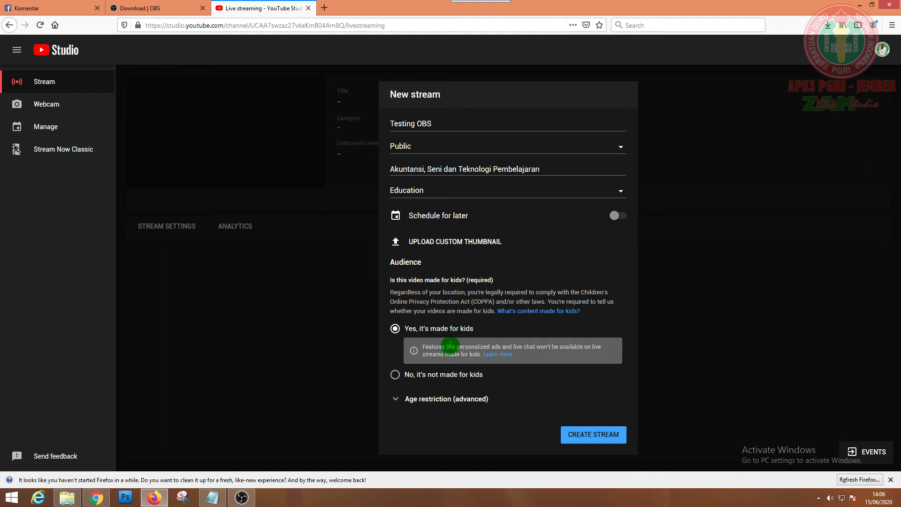
click(587, 437)
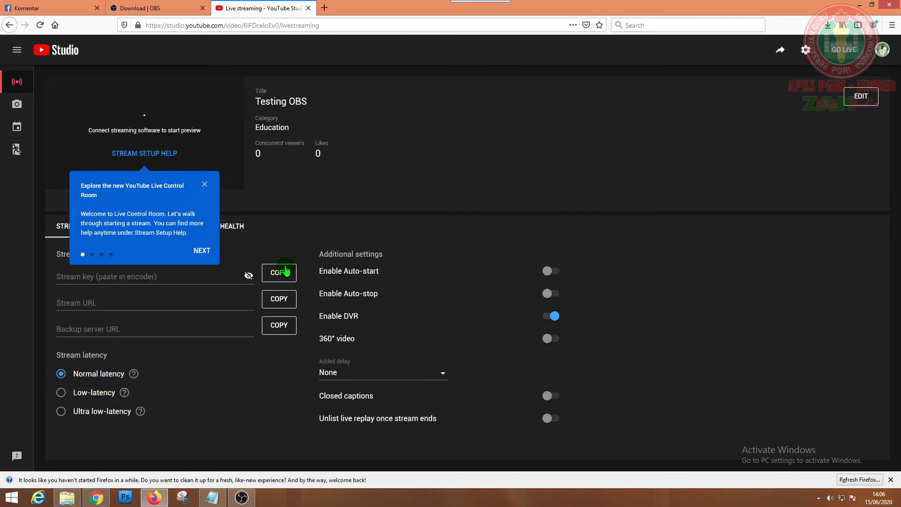
Copy the YouTube stream key and paste it into the OBS wizard's Stream Key field
click(207, 185)
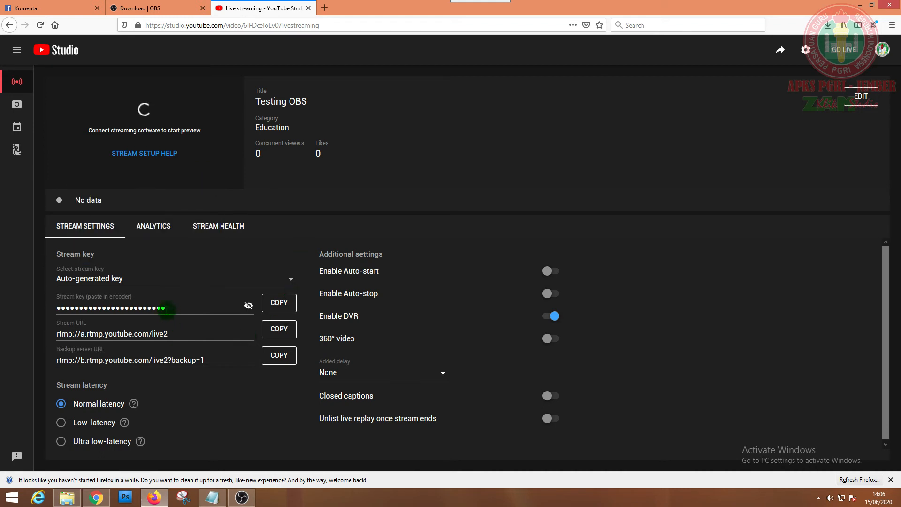
click(279, 304)
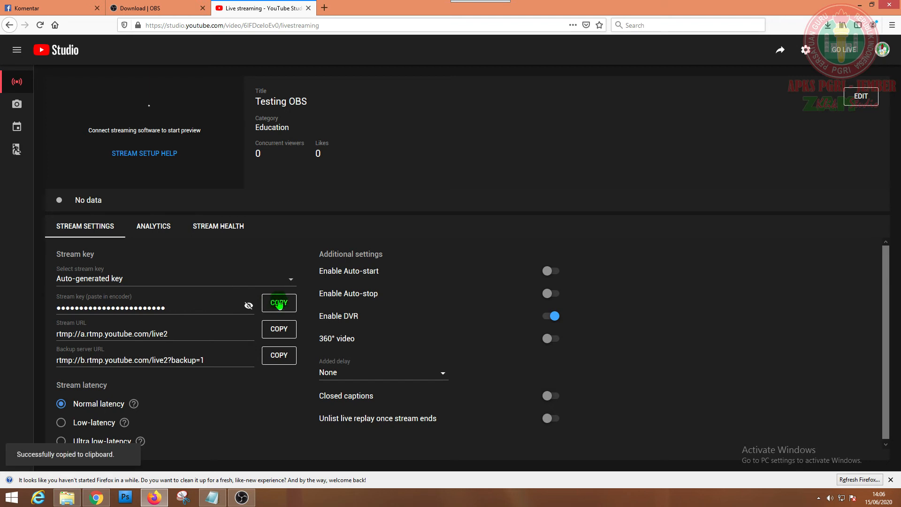
click(244, 498)
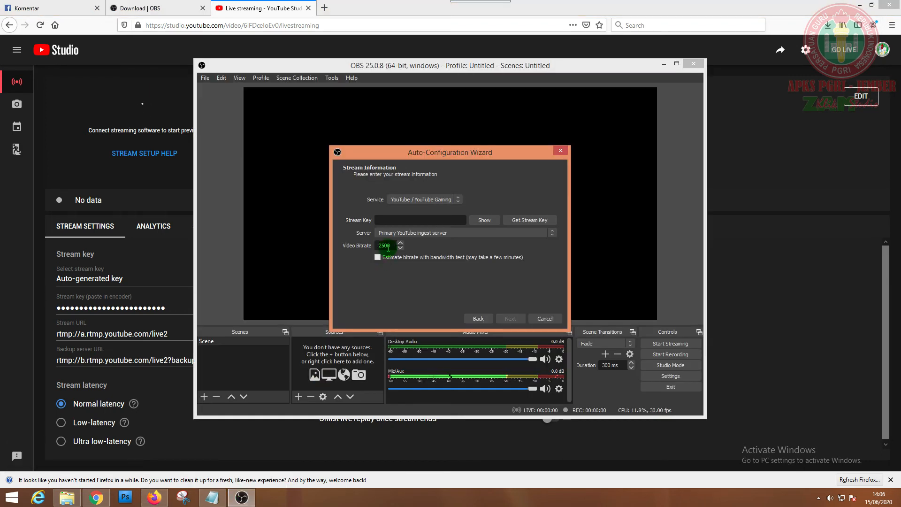
right_click(403, 222)
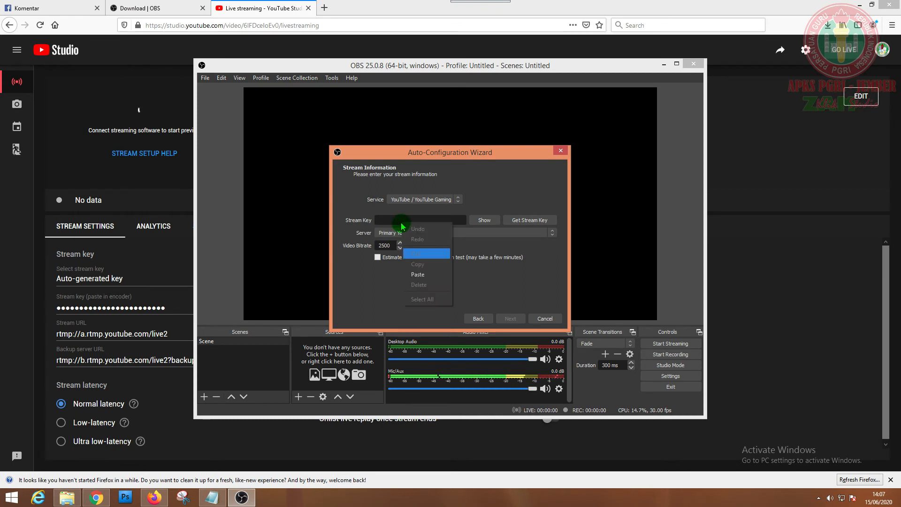
click(420, 275)
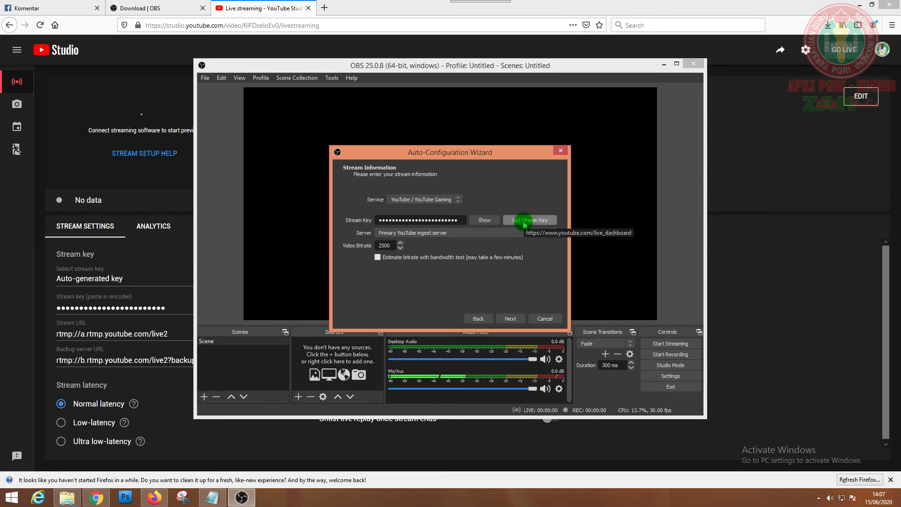
click(509, 319)
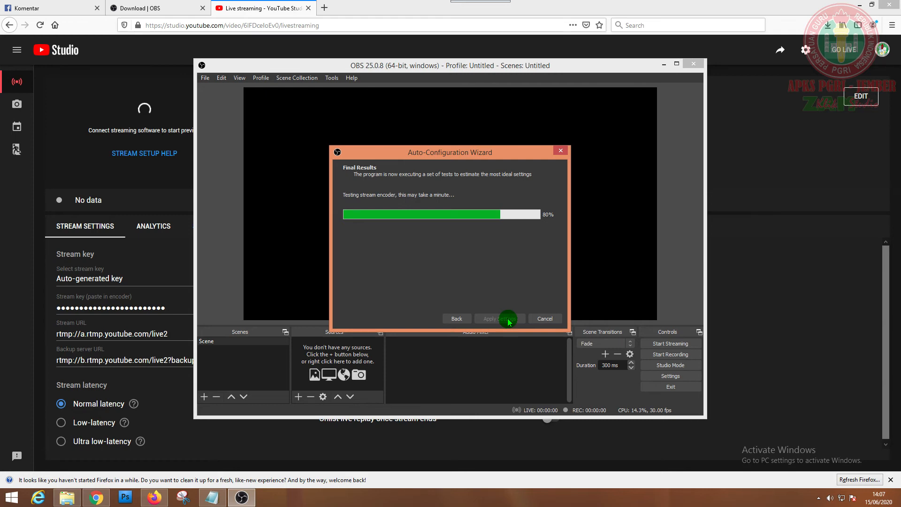
Apply the wizard's recommended settings of 1500 bitrate and 30 FPS output
click(13, 289)
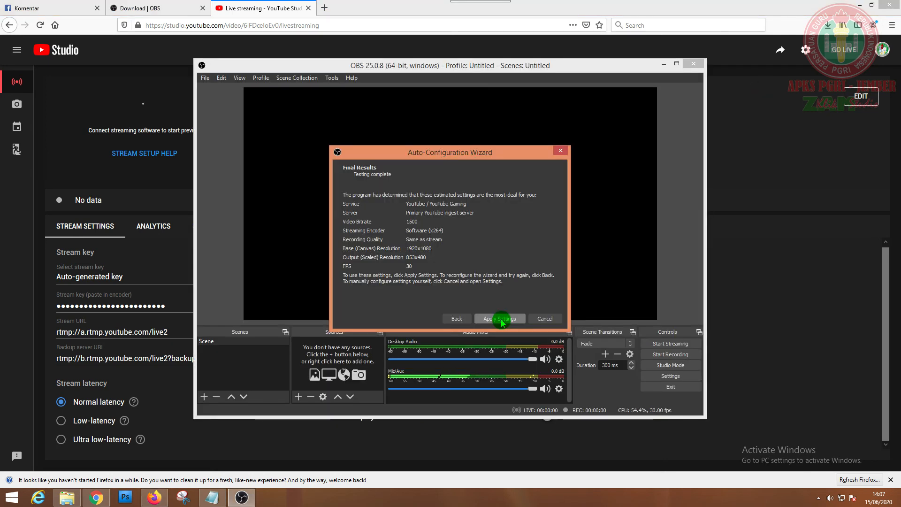
click(501, 319)
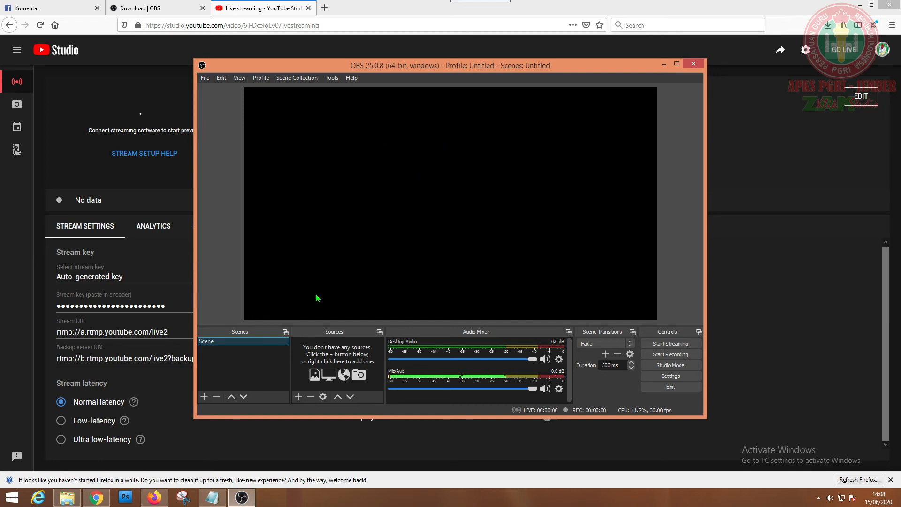
Add a new scene named 'youtube steraming' after two cancelled attempts
click(240, 379)
click(205, 397)
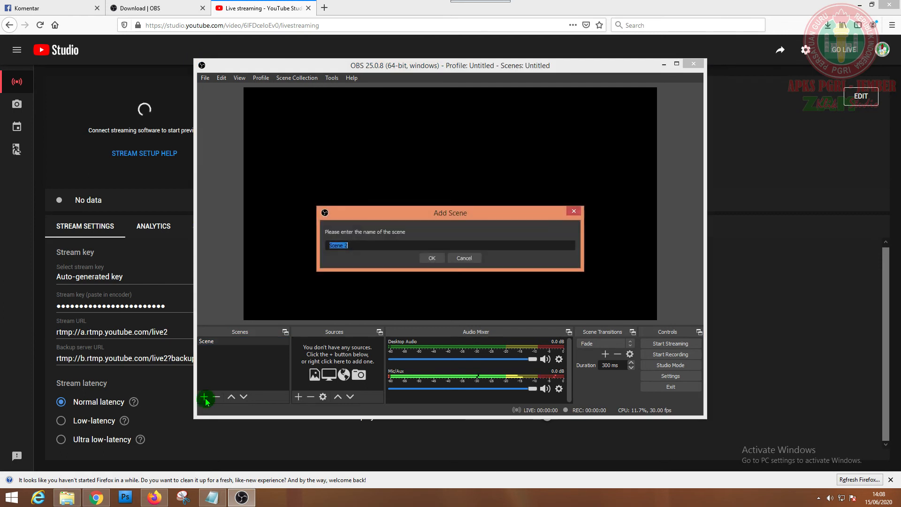
click(464, 257)
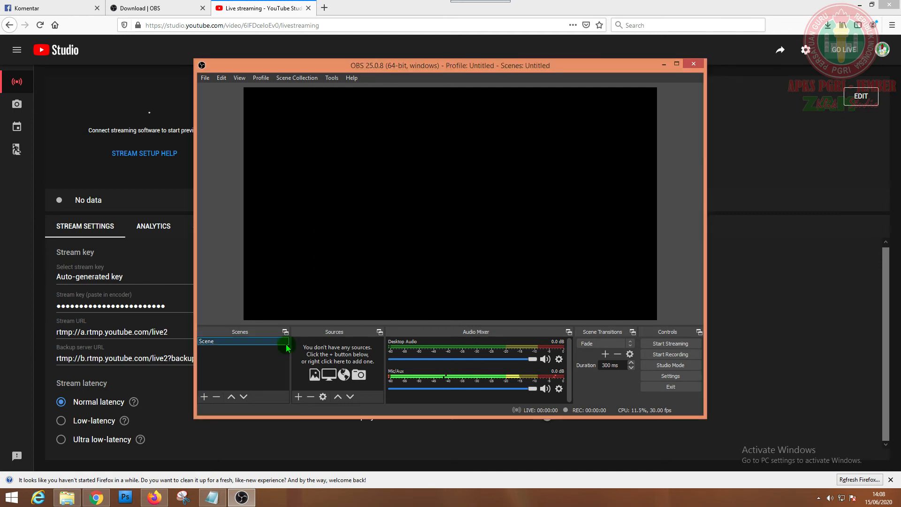
click(205, 397)
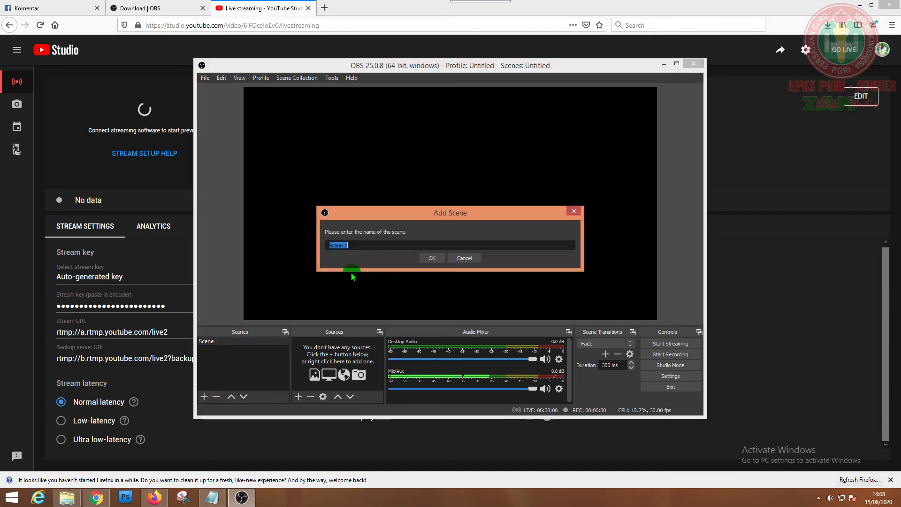
key(Escape)
click(230, 342)
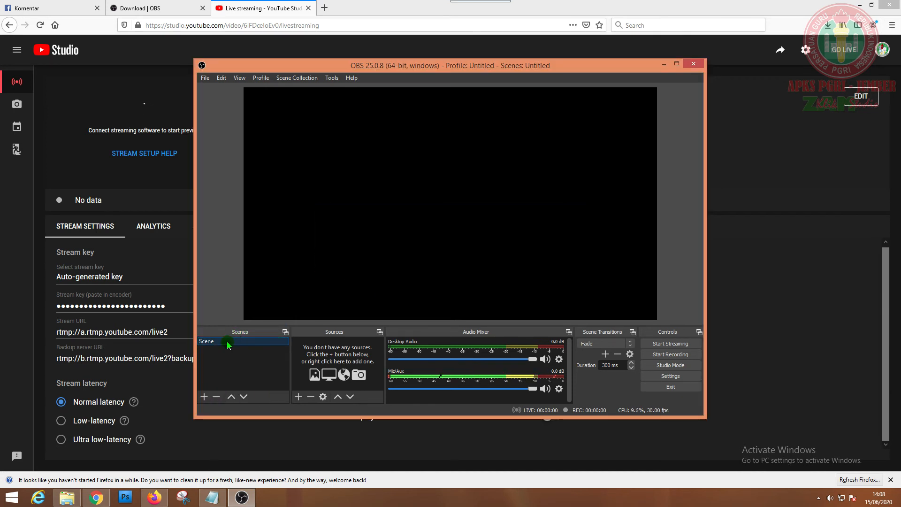
click(205, 396)
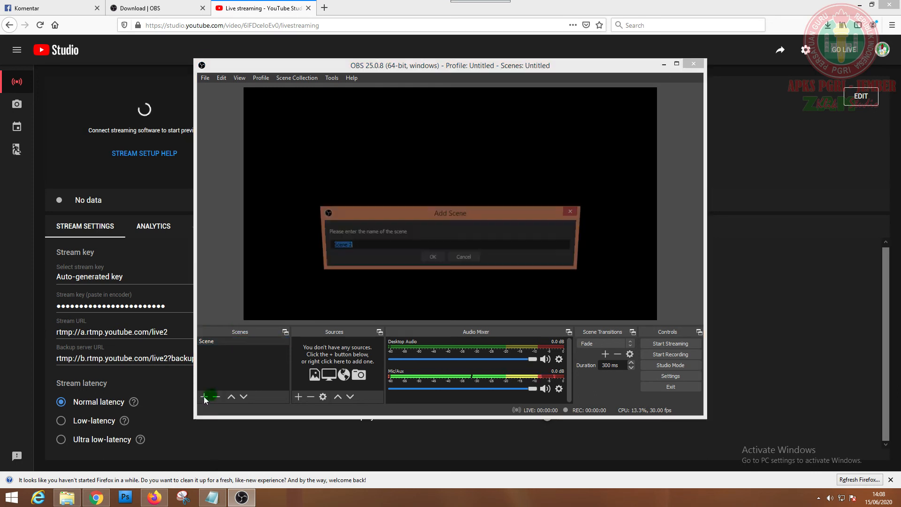
text(yout)
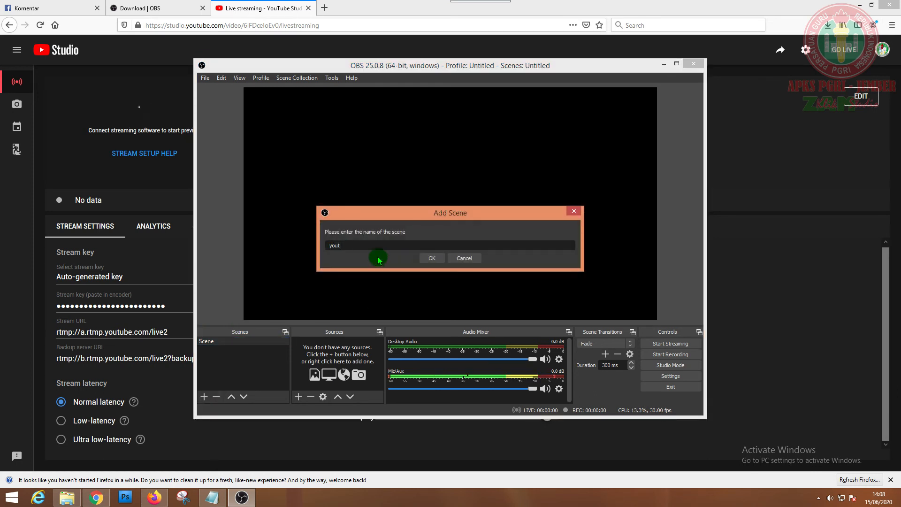
text(ube steraming)
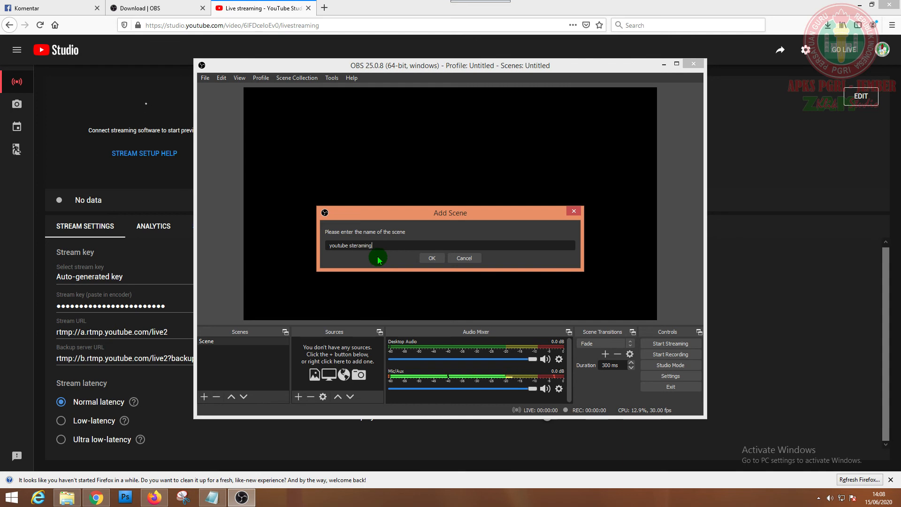
key(Return)
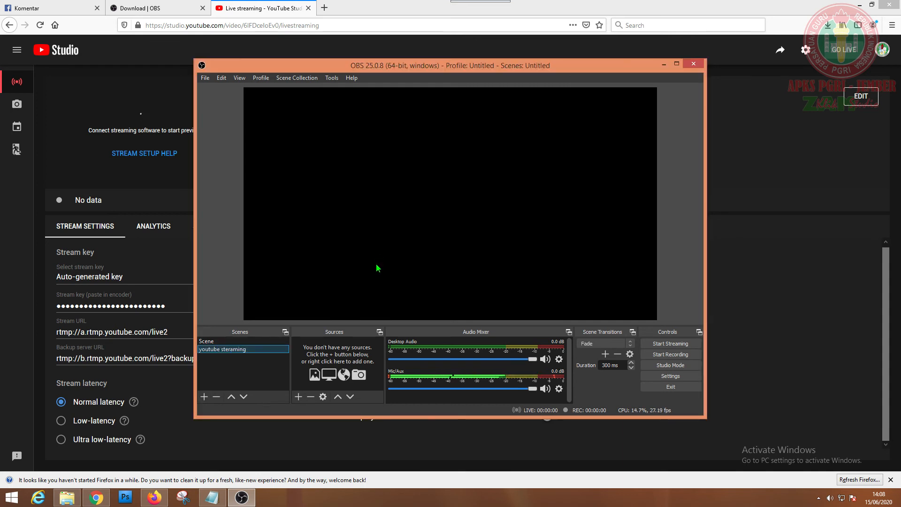
click(299, 397)
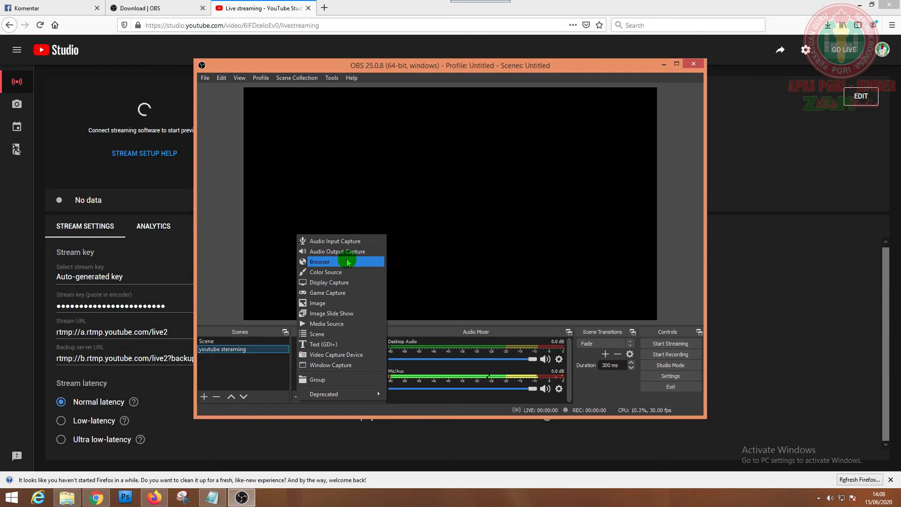
Create a Video Capture Device source showing the Integrated Camera feed with default settings, then deselect it
click(341, 357)
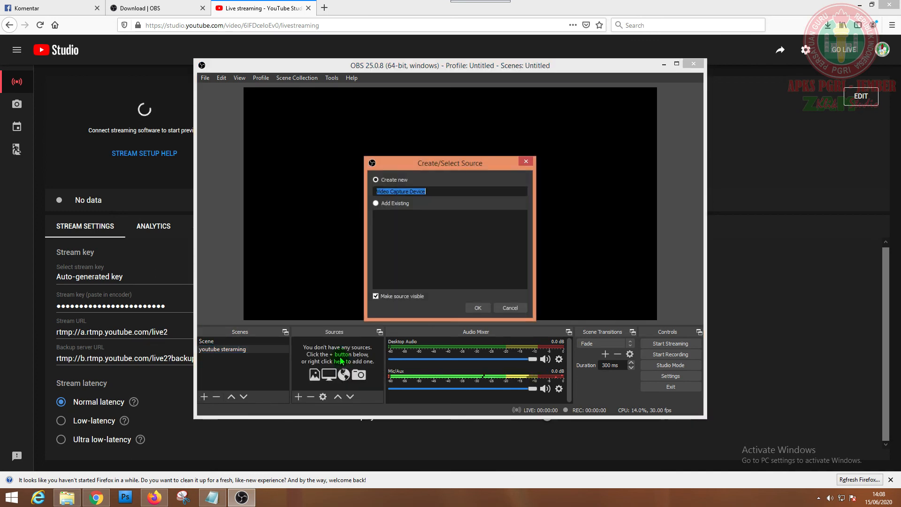
click(478, 307)
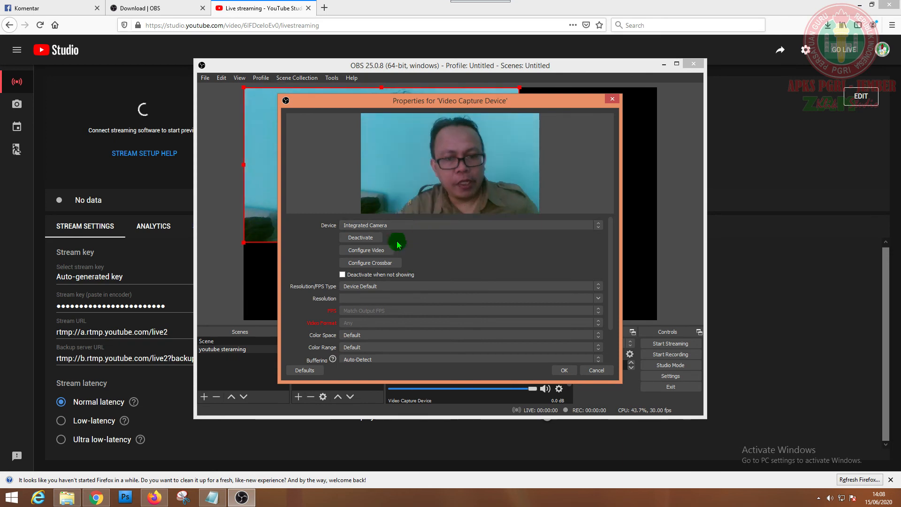
click(564, 370)
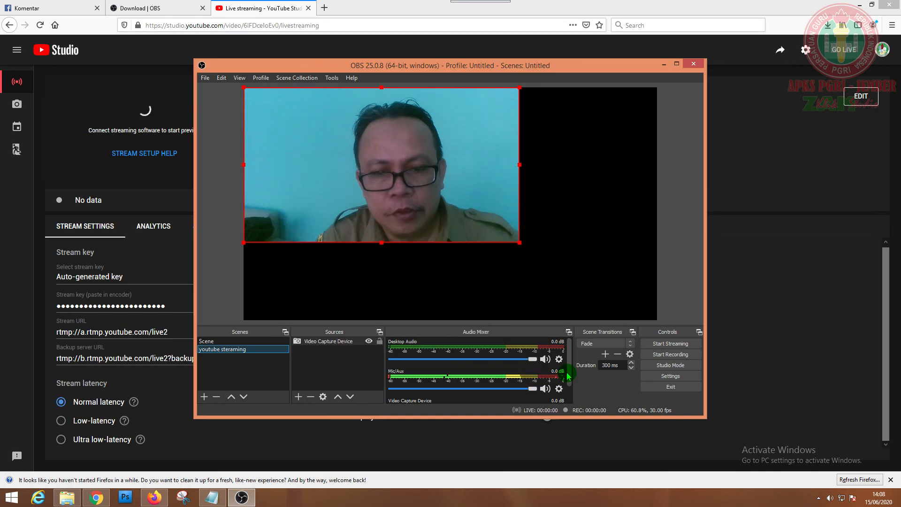
click(449, 199)
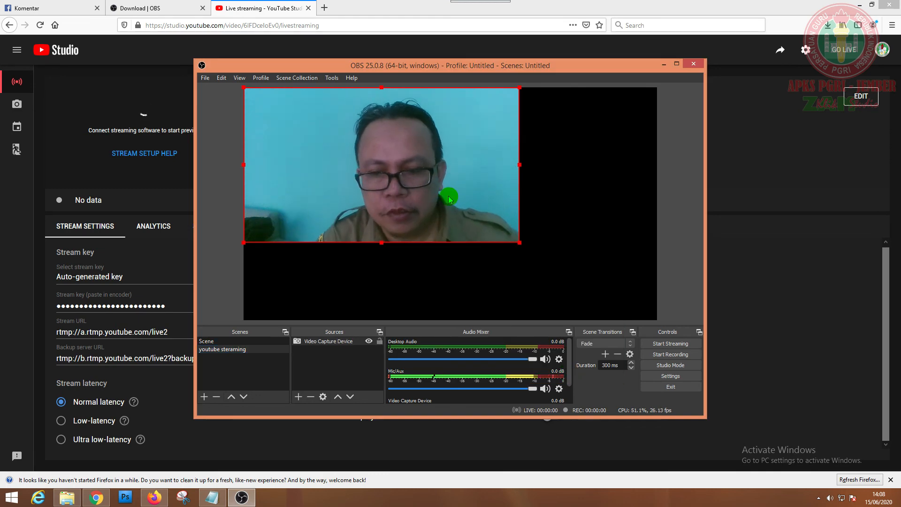
click(433, 348)
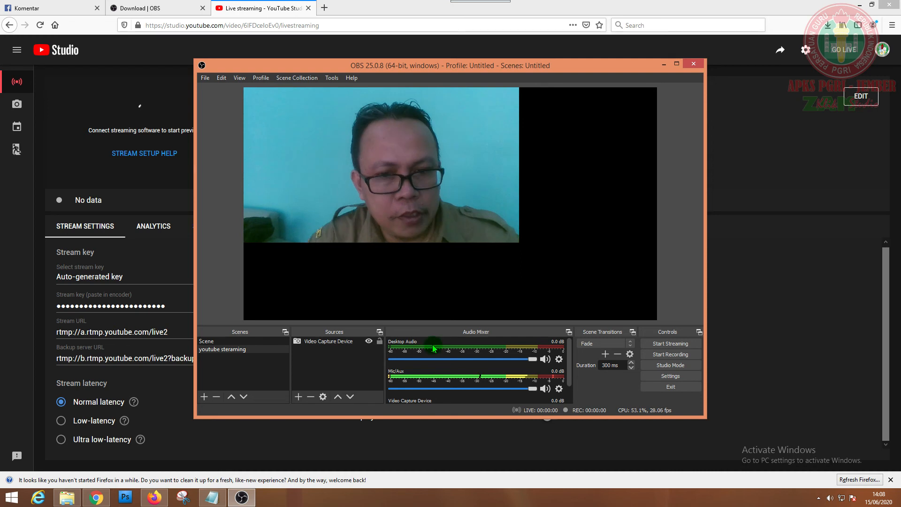
click(299, 396)
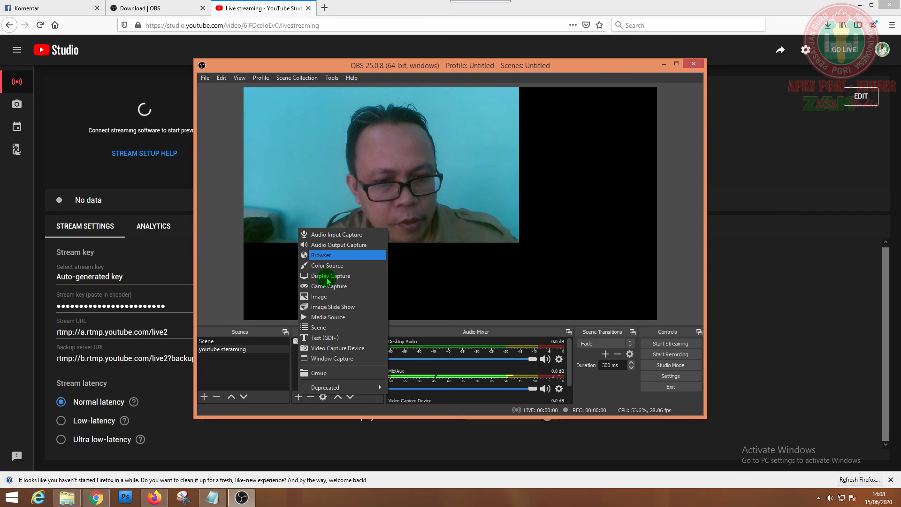
Add a Browser source with default settings and move it to the preview's lower right
click(335, 255)
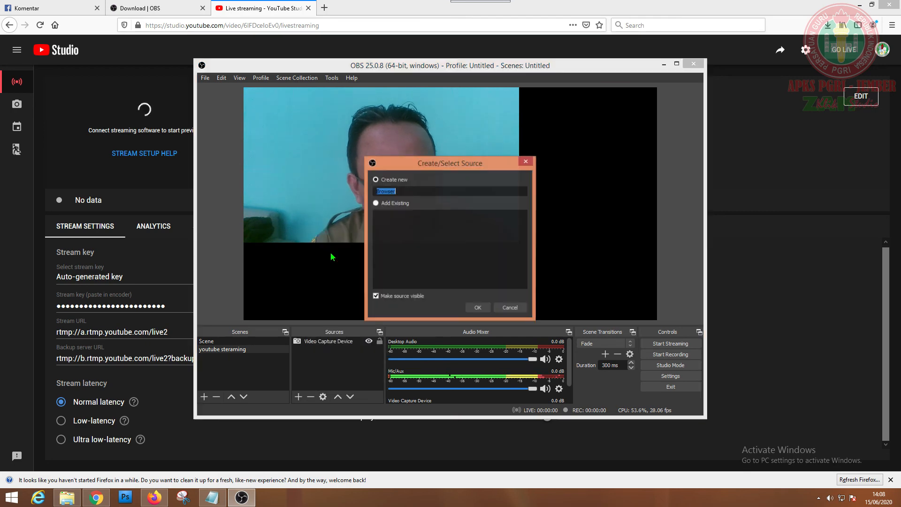
click(478, 308)
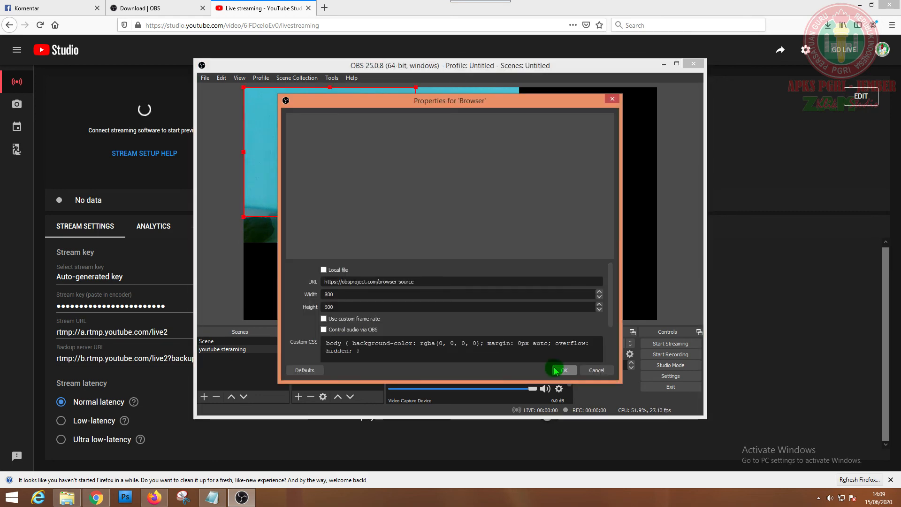
click(556, 371)
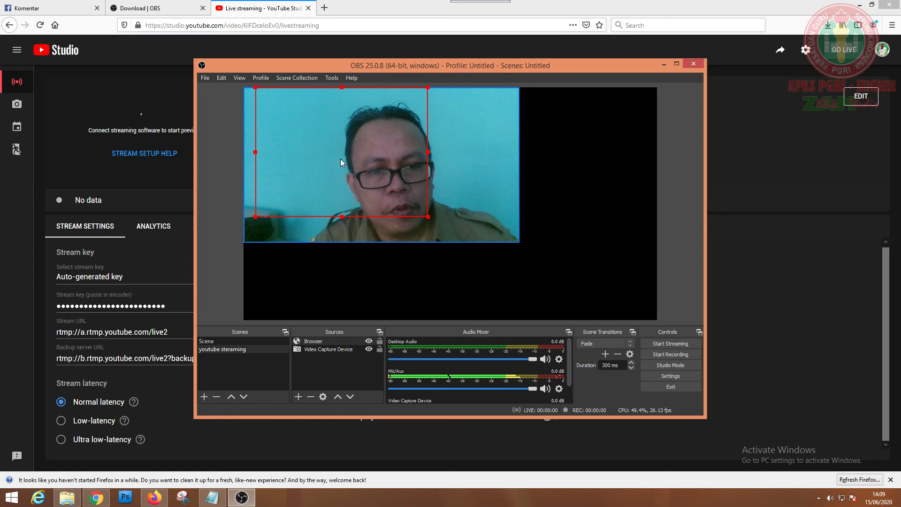
drag(340, 163, 565, 261)
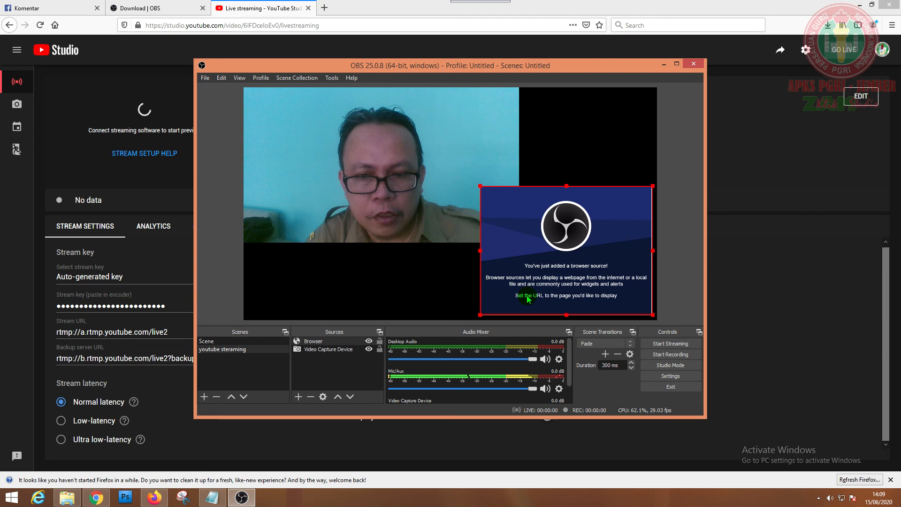
right_click(528, 300)
click(540, 297)
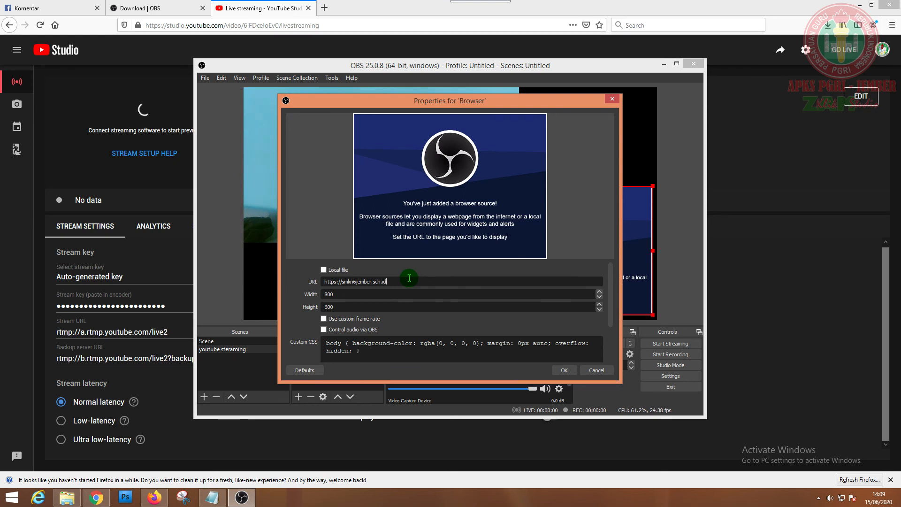
click(563, 371)
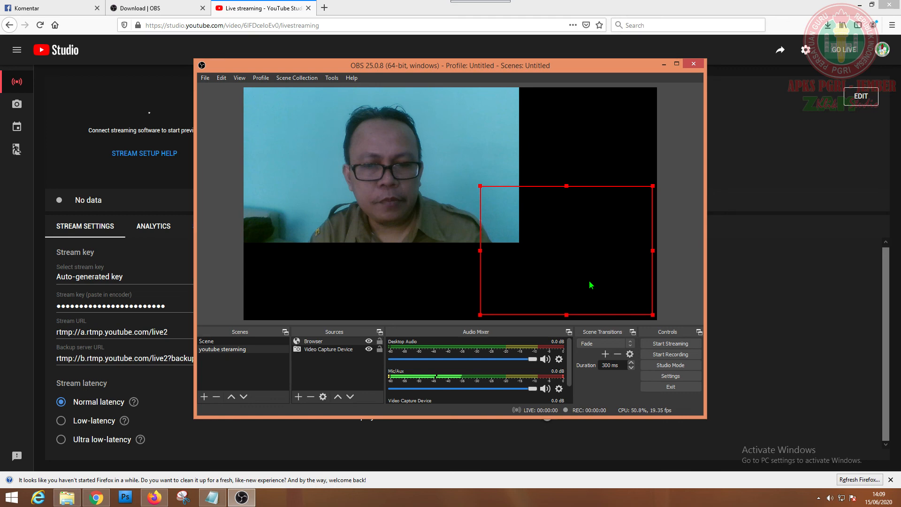
Shrink the webcam image and place it in the preview's bottom-left corner
right_click(568, 266)
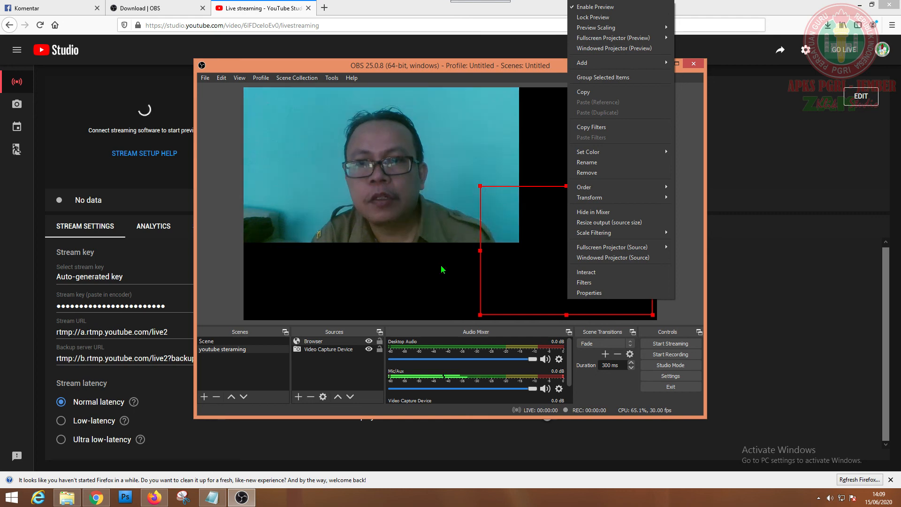
click(558, 288)
click(362, 275)
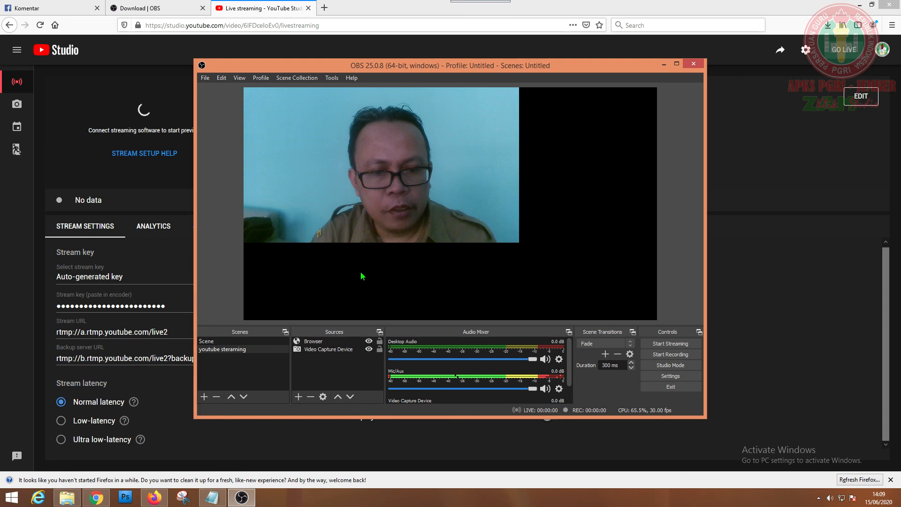
drag(518, 241, 304, 294)
click(335, 344)
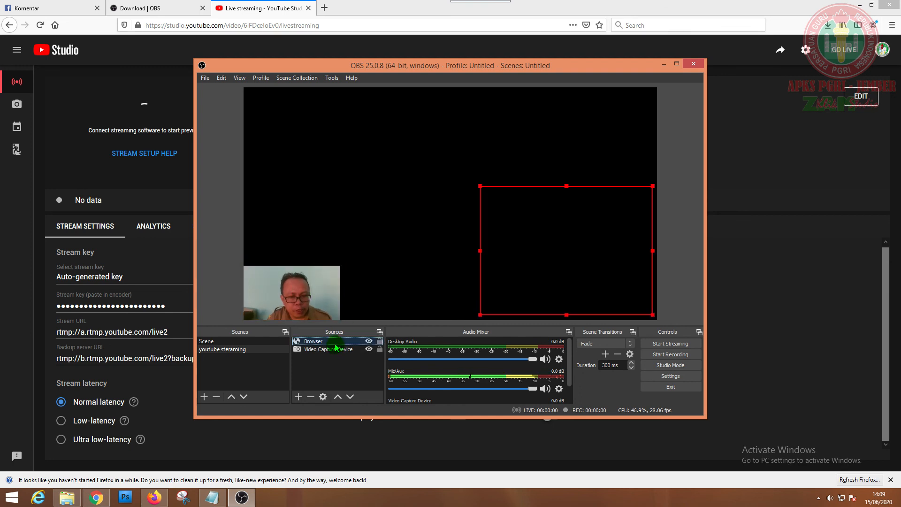
double_click(336, 343)
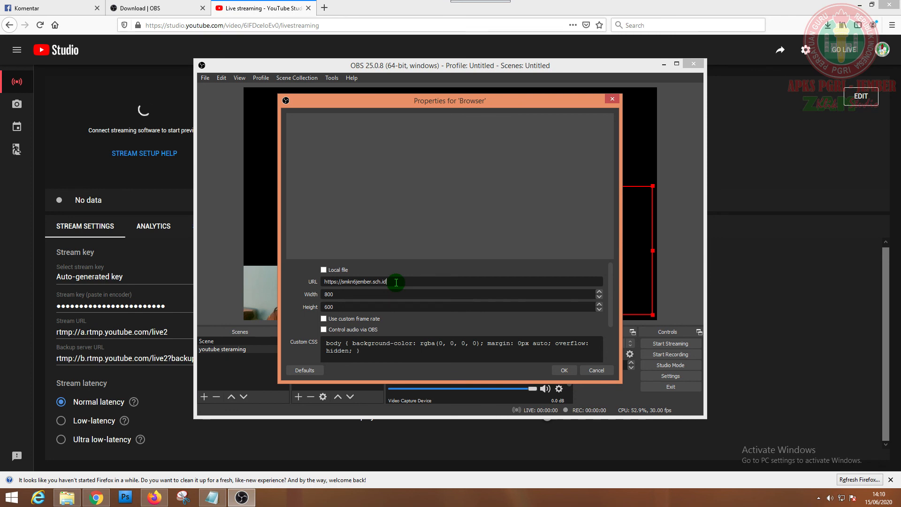
text(/)
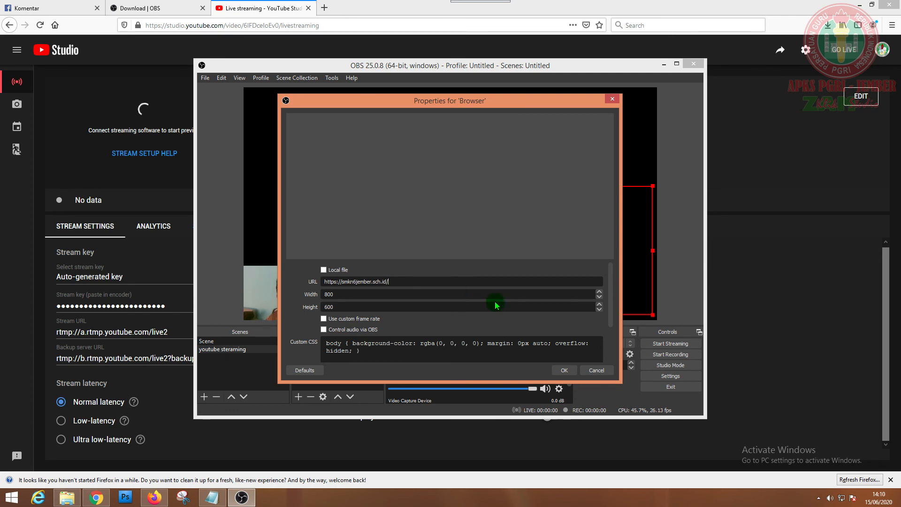
click(570, 371)
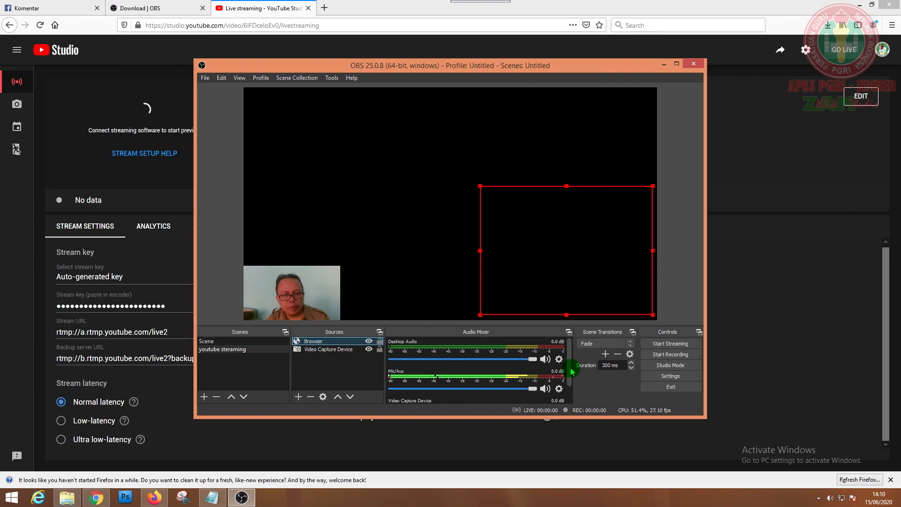
right_click(563, 291)
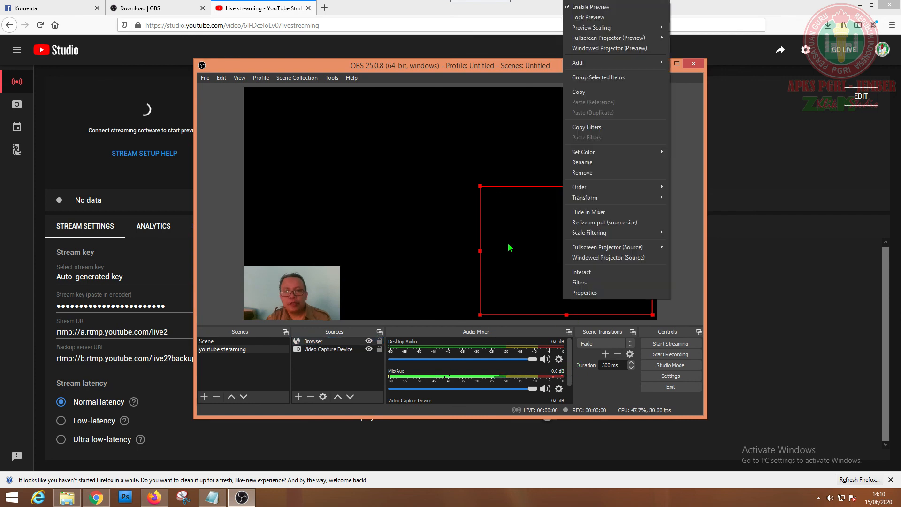
click(376, 187)
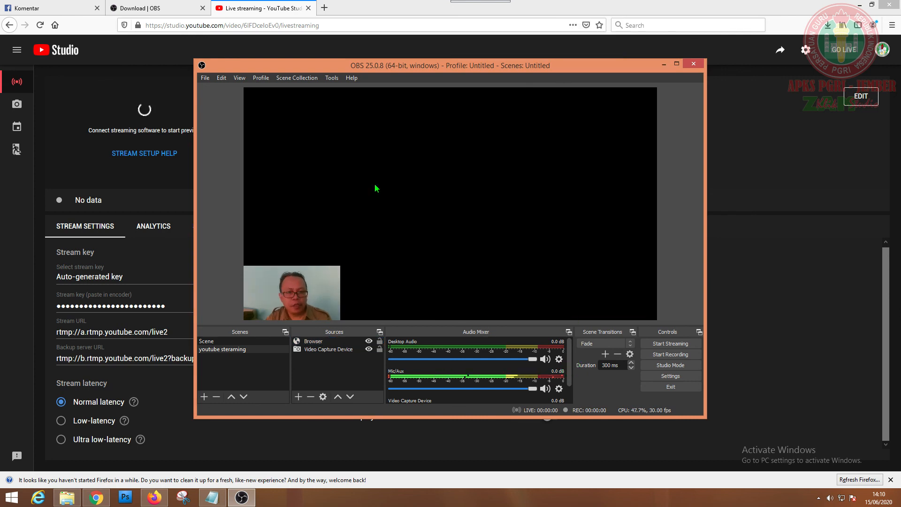
click(503, 255)
click(288, 183)
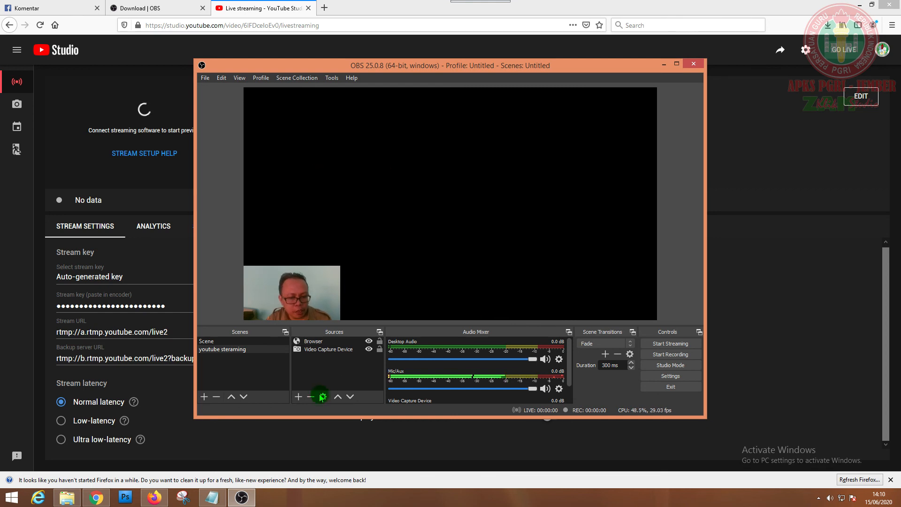
Add a Display Capture source named 'Display Capture' with default screen-capture settings
click(299, 396)
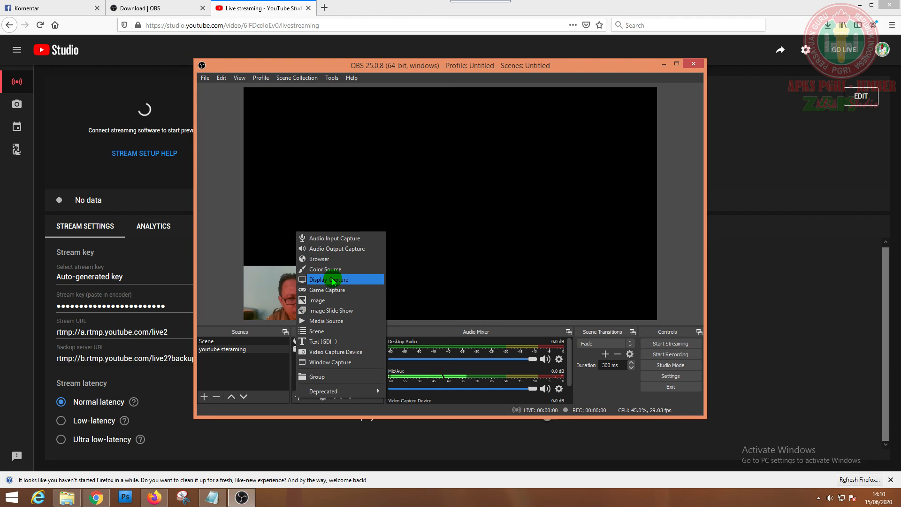
click(333, 279)
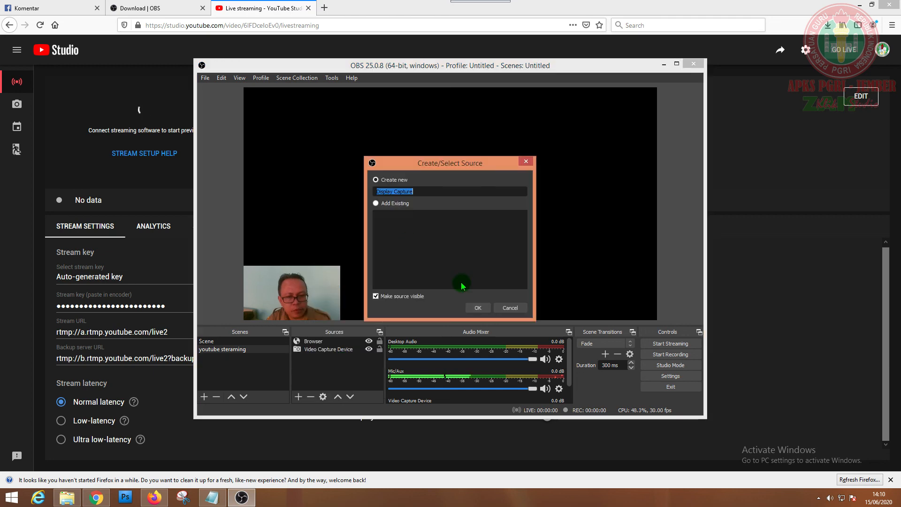
click(461, 305)
click(501, 258)
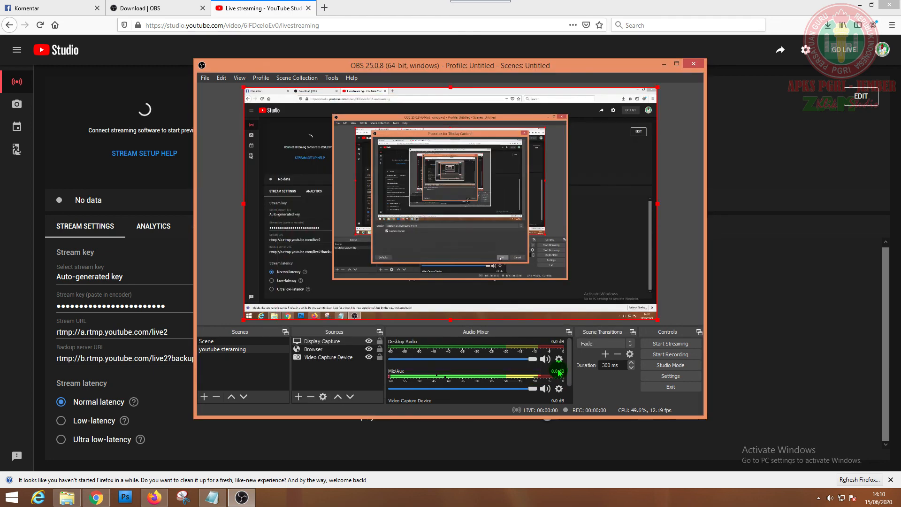